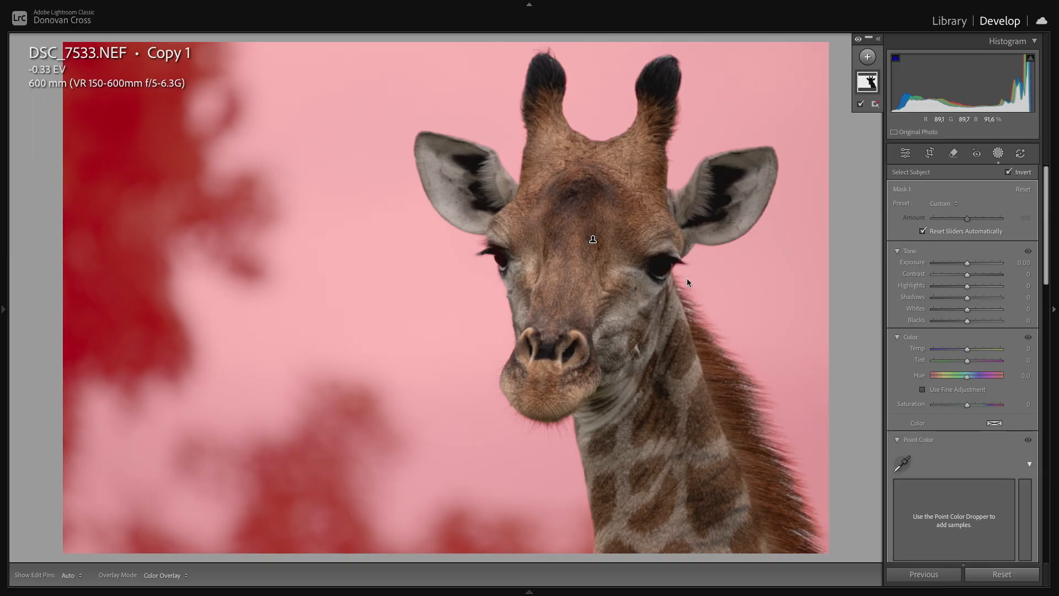
# - Set Exposure to 4.00 on the inverted subject mask to blow out the background, with the mask overlay hidden
pyautogui.press('o')
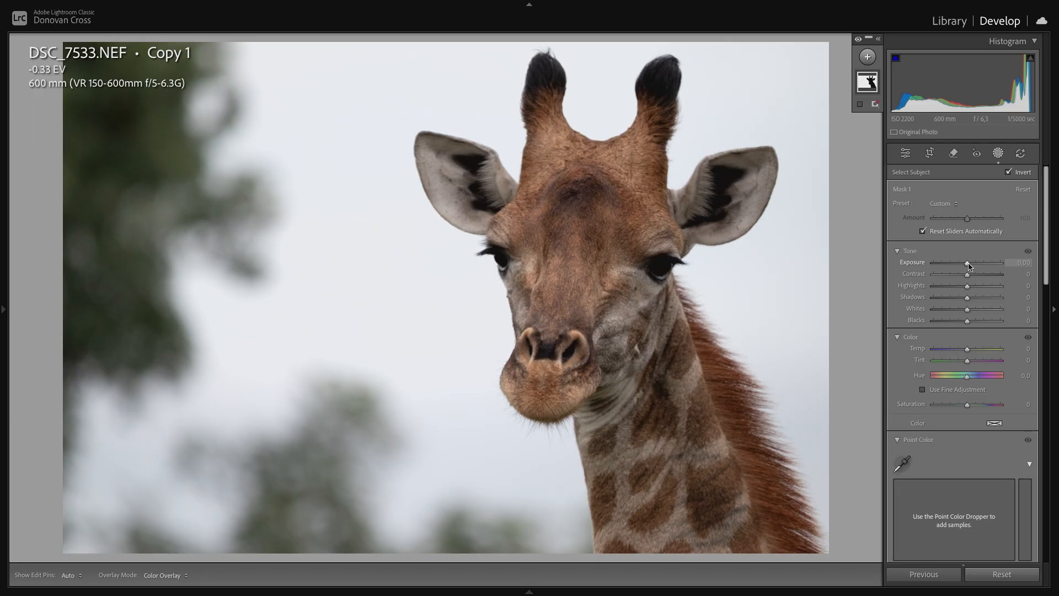
pyautogui.moveTo(969, 263); pyautogui.dragTo(1016, 266)
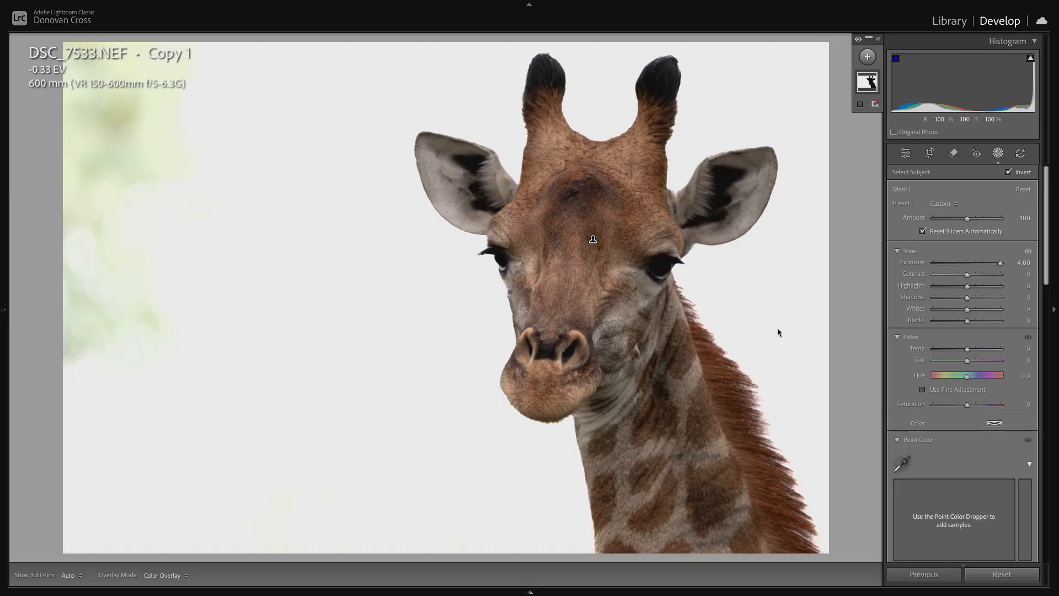
pyautogui.click(811, 298)
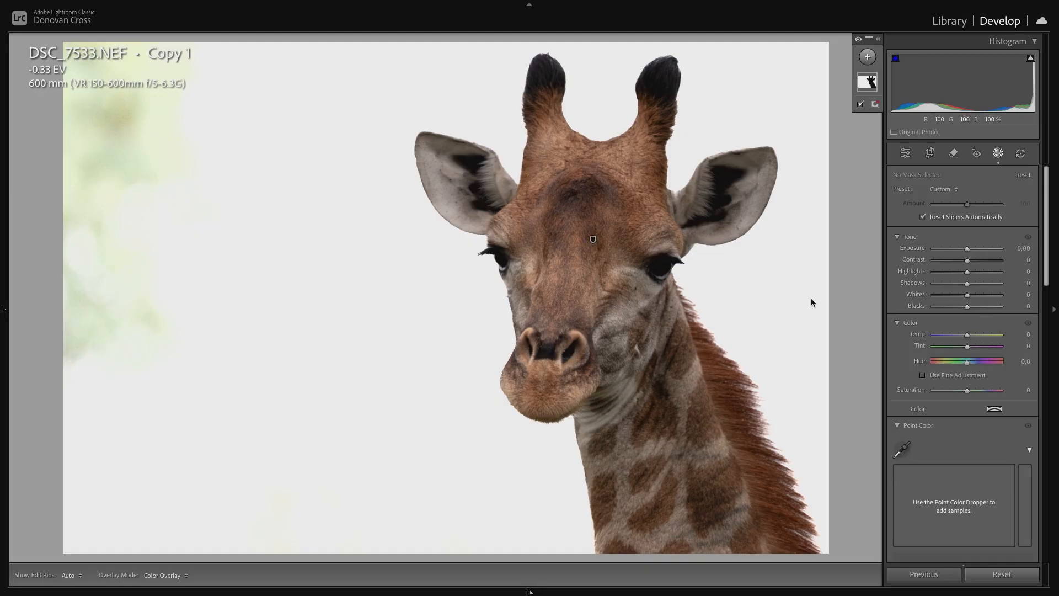
# - Add a new Brush mask and set its Dehaze to -48
pyautogui.click(868, 57)
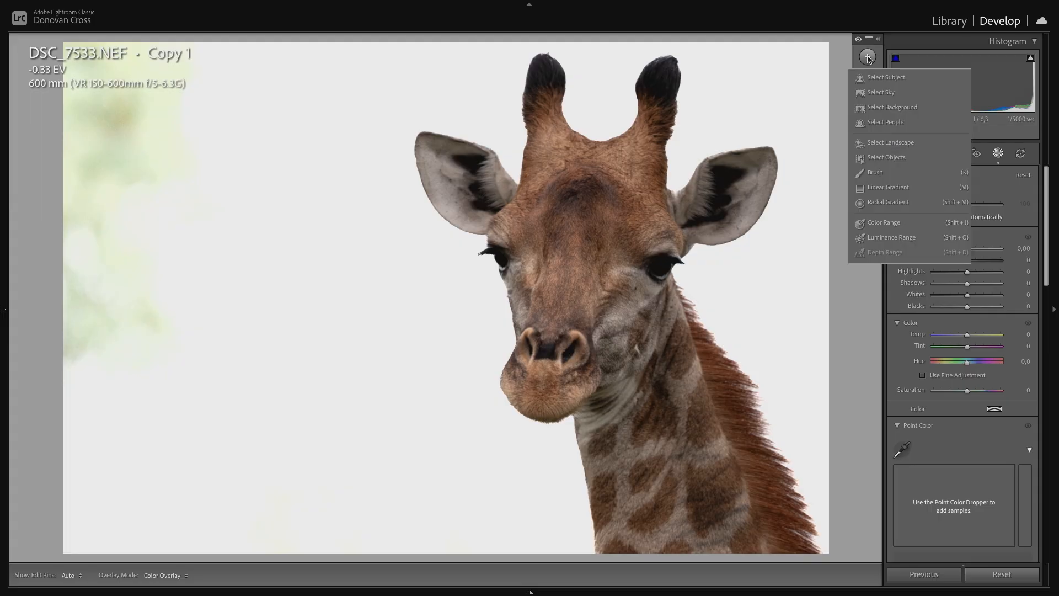
pyautogui.click(876, 172)
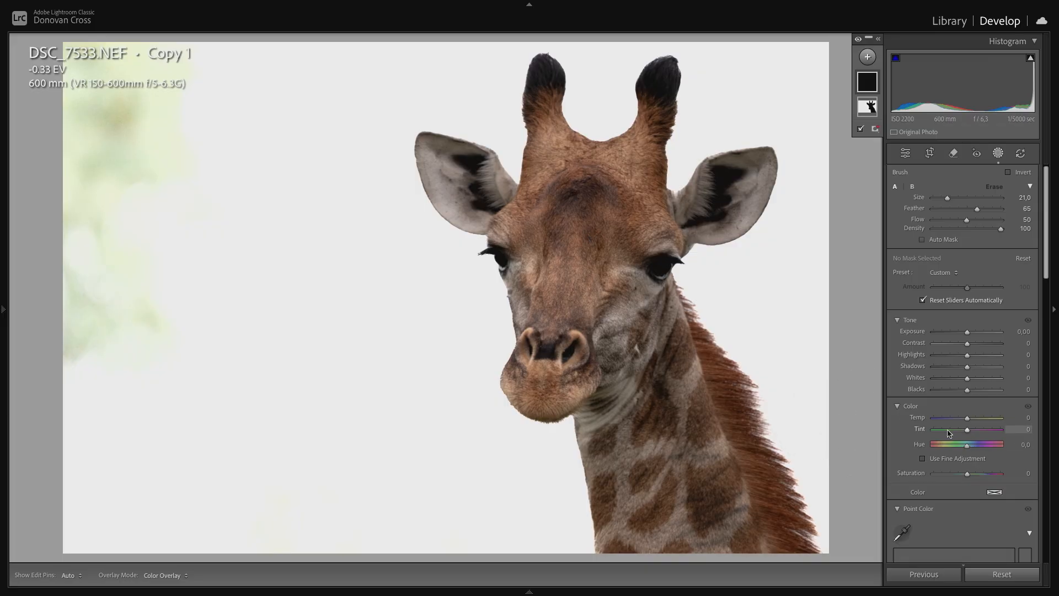
pyautogui.scroll(-2, 947, 434)
pyautogui.scroll(-10, 948, 433)
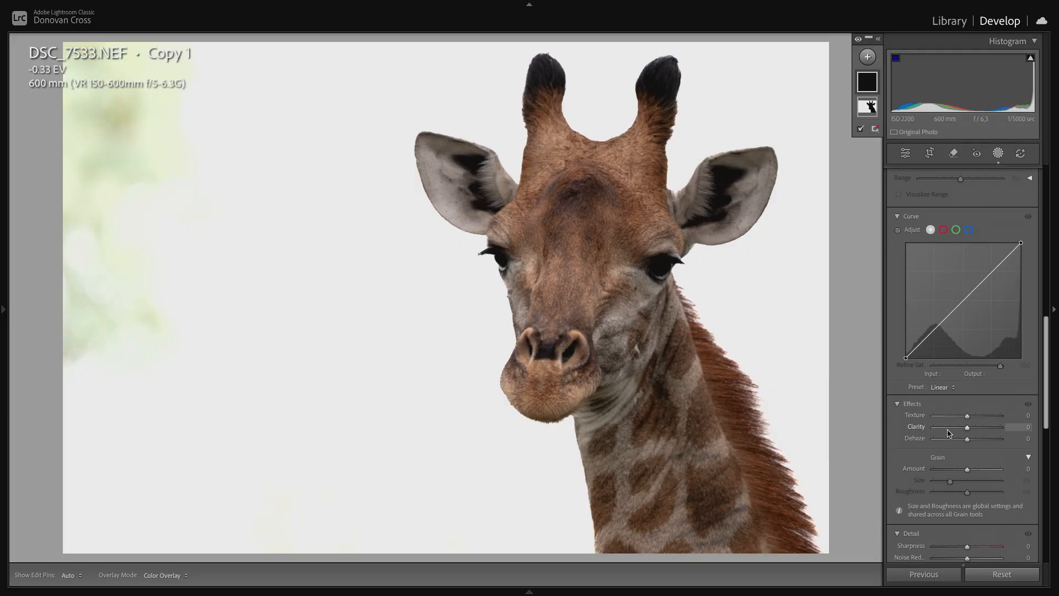
pyautogui.moveTo(967, 439); pyautogui.dragTo(950, 440)
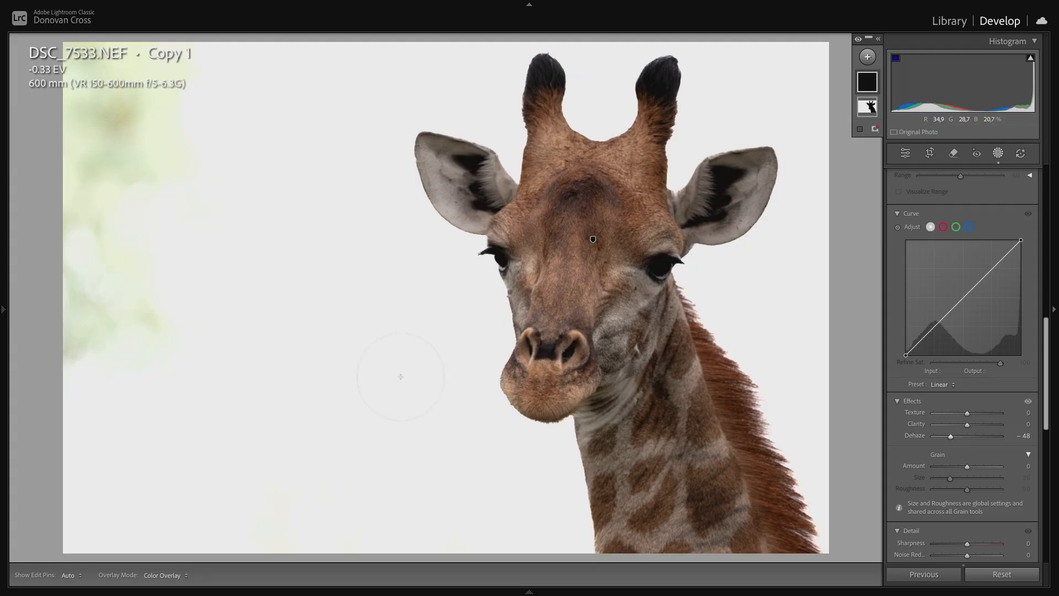
# - Brush over the leftover green foliage beside and below the giraffe to whiten the background, and close the masking tools
pyautogui.press('h')
pyautogui.moveTo(134, 339)
pyautogui.mouseDown()
pyautogui.moveTo(132, 295)
pyautogui.moveTo(152, 244)
pyautogui.moveTo(146, 312)
pyautogui.moveTo(123, 322)
pyautogui.moveTo(100, 299)
pyautogui.moveTo(86, 343)
pyautogui.moveTo(71, 330)
pyautogui.moveTo(65, 291)
pyautogui.moveTo(81, 276)
pyautogui.moveTo(73, 334)
pyautogui.moveTo(129, 153)
pyautogui.moveTo(139, 178)
pyautogui.moveTo(171, 168)
pyautogui.moveTo(187, 195)
pyautogui.moveTo(172, 165)
pyautogui.moveTo(129, 166)
pyautogui.moveTo(124, 152)
pyautogui.moveTo(119, 169)
pyautogui.moveTo(103, 117)
pyautogui.moveTo(82, 104)
pyautogui.moveTo(78, 122)
pyautogui.moveTo(58, 52)
pyautogui.moveTo(108, 59)
pyautogui.moveTo(136, 84)
pyautogui.moveTo(175, 54)
pyautogui.moveTo(125, 63)
pyautogui.moveTo(101, 139)
pyautogui.moveTo(75, 177)
pyautogui.moveTo(66, 170)
pyautogui.moveTo(84, 132)
pyautogui.moveTo(103, 134)
pyautogui.moveTo(105, 165)
pyautogui.mouseUp()
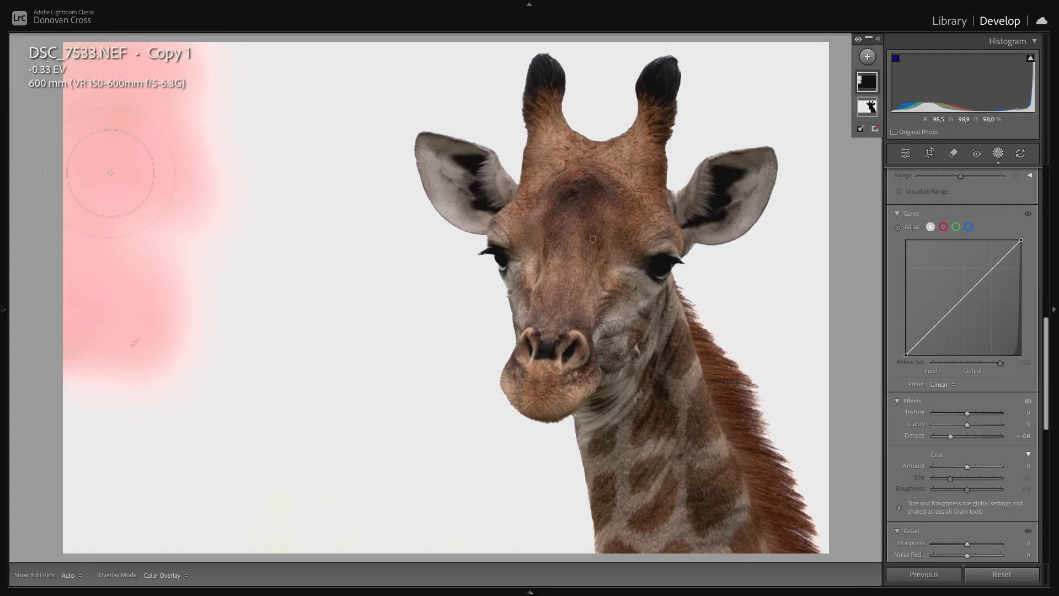
pyautogui.press('h')
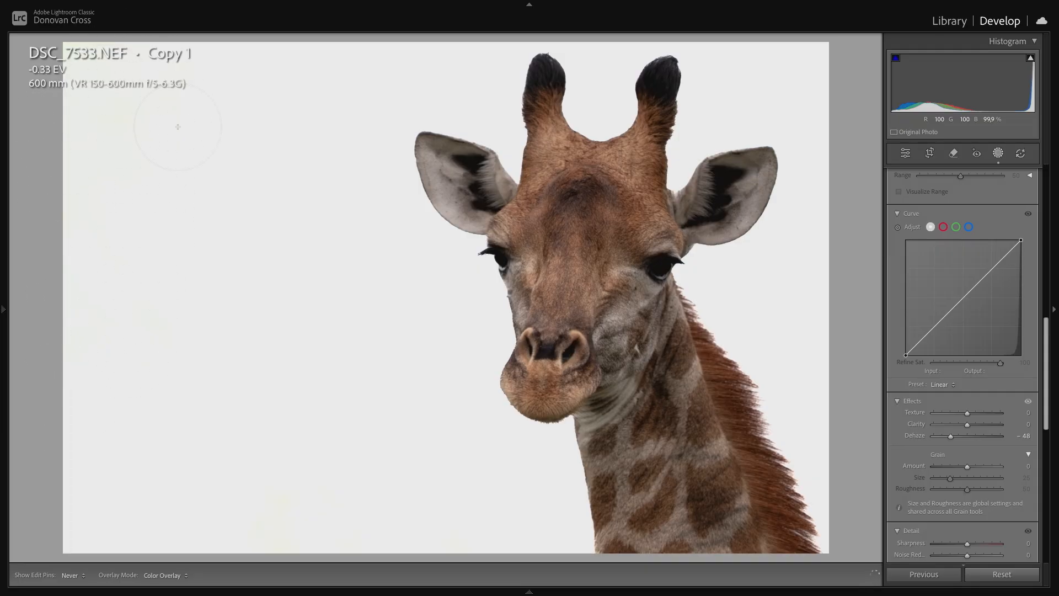
pyautogui.press('h')
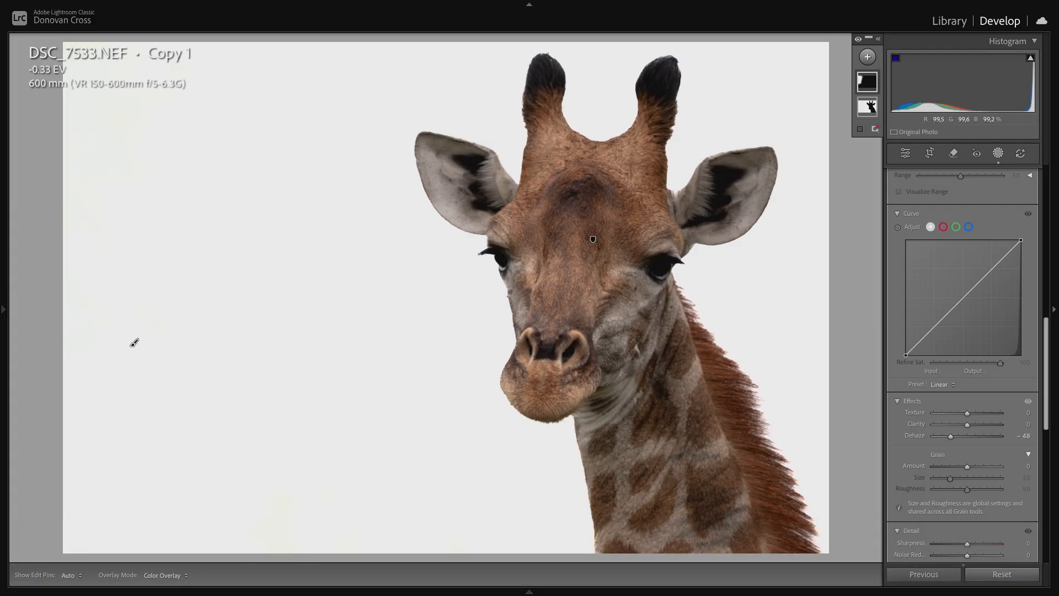
pyautogui.press('h')
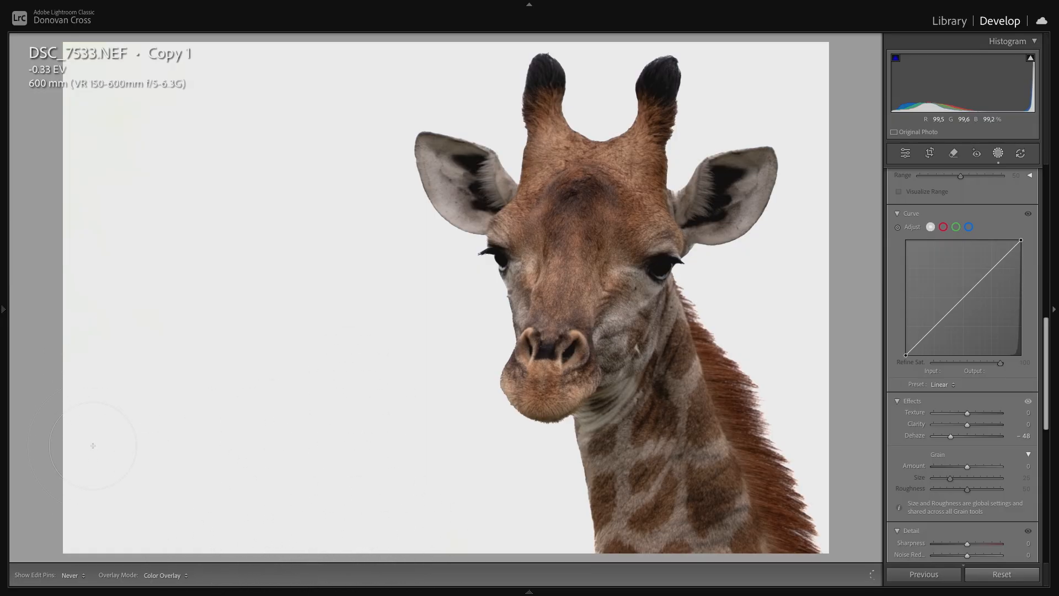
pyautogui.press('h')
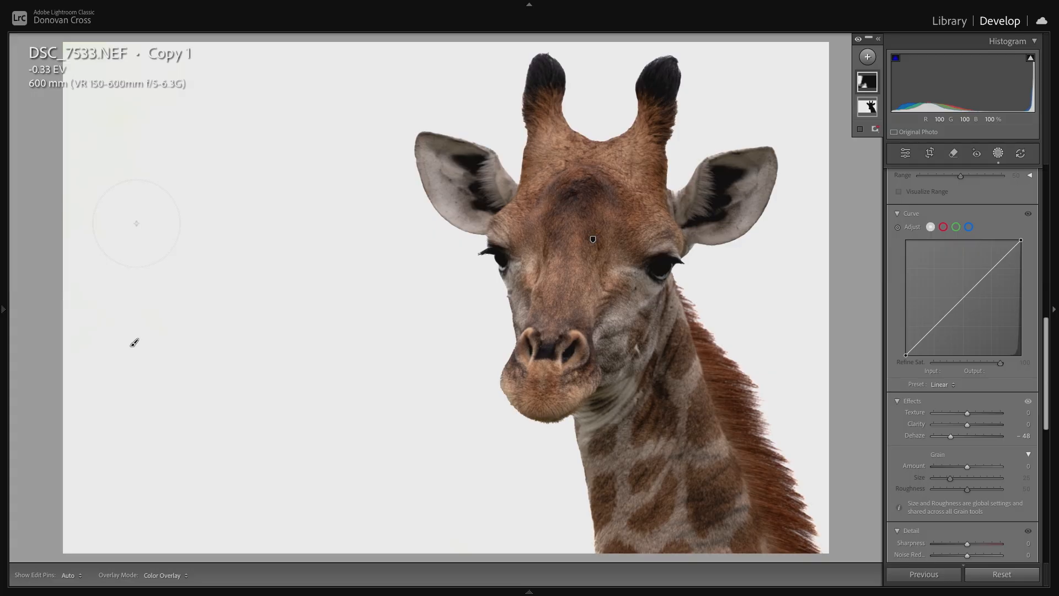
pyautogui.press('Escape')
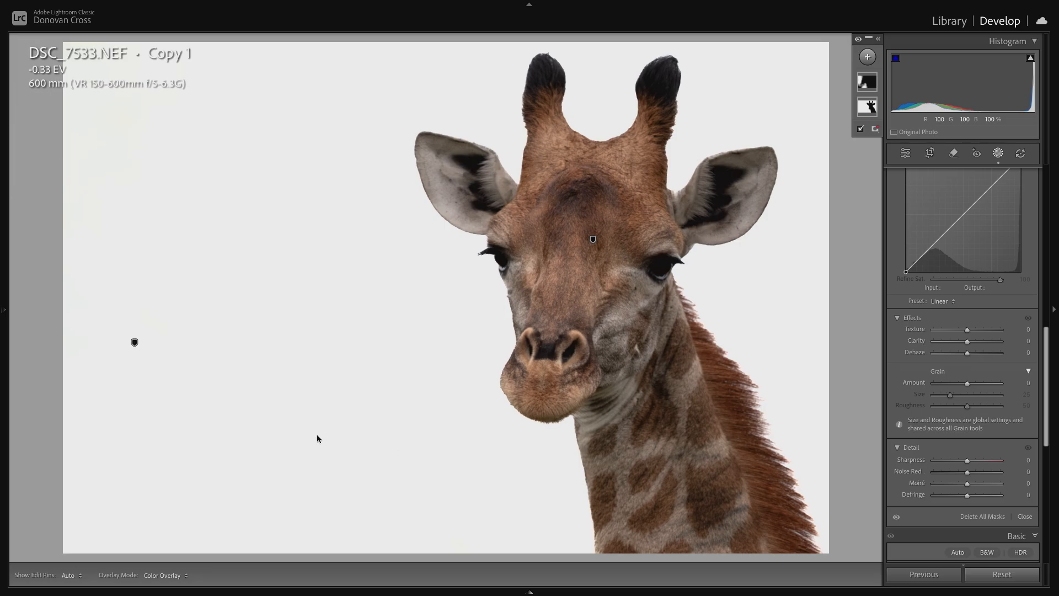
pyautogui.press('F2')
pyautogui.hotkey('shift', 'w')
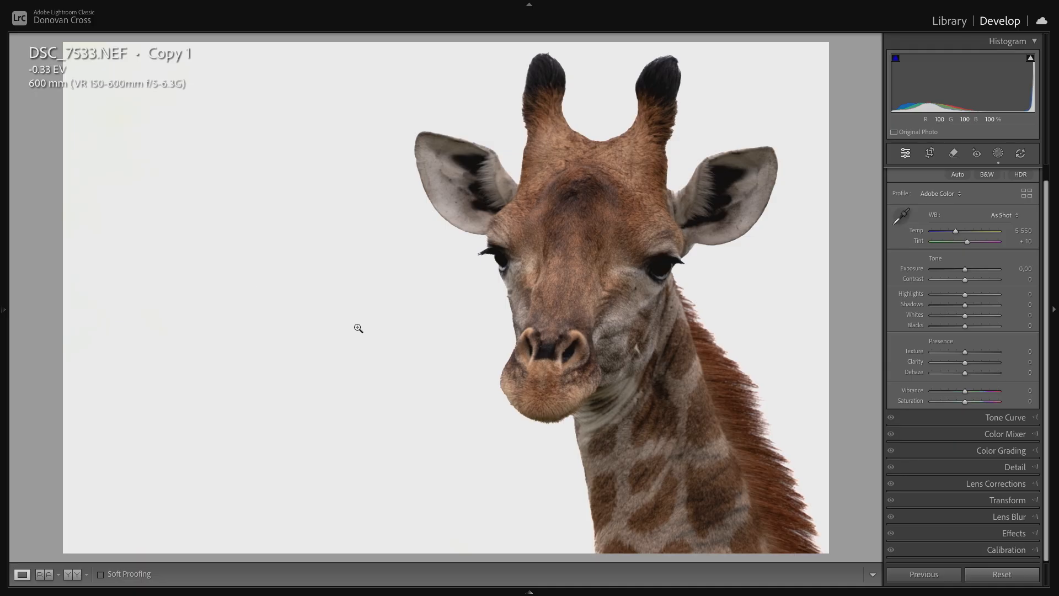
# - Add a Select Subject mask for the giraffe and set Whites to 33, Blacks to -11 and Shadows to 33
pyautogui.click(998, 154)
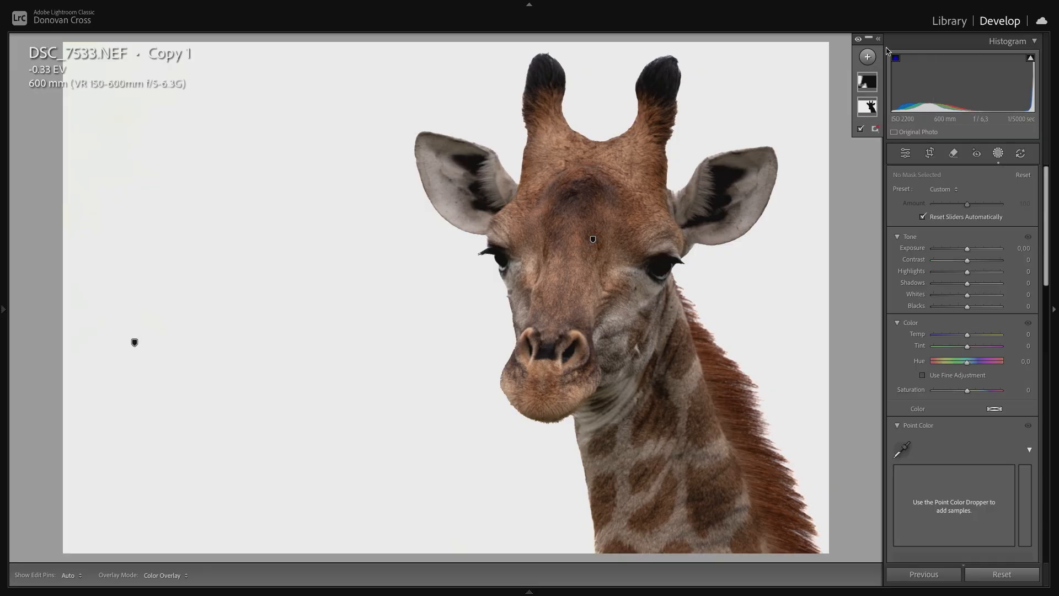
pyautogui.click(868, 57)
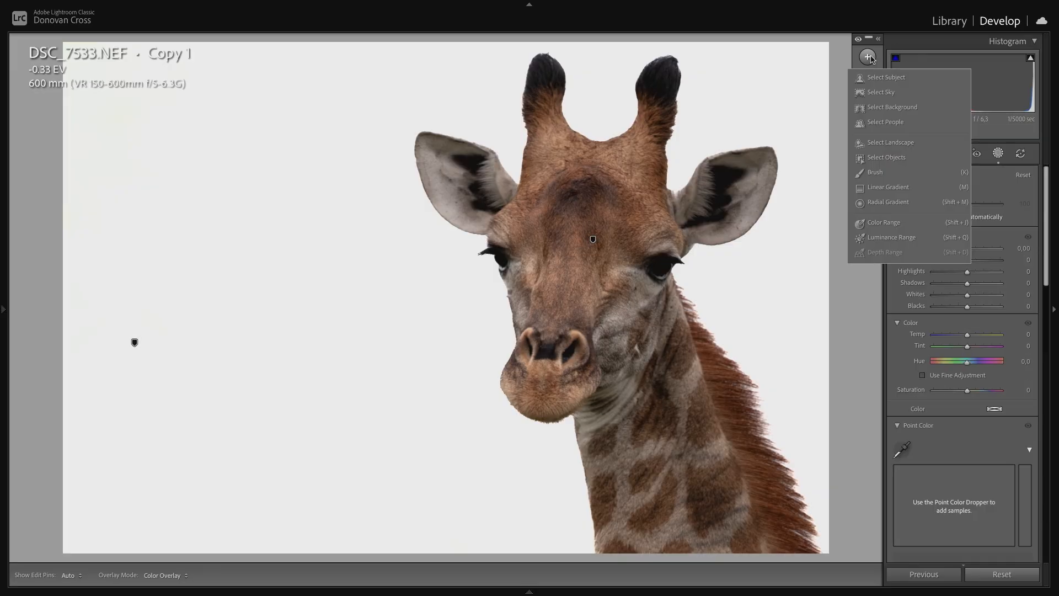
pyautogui.click(892, 80)
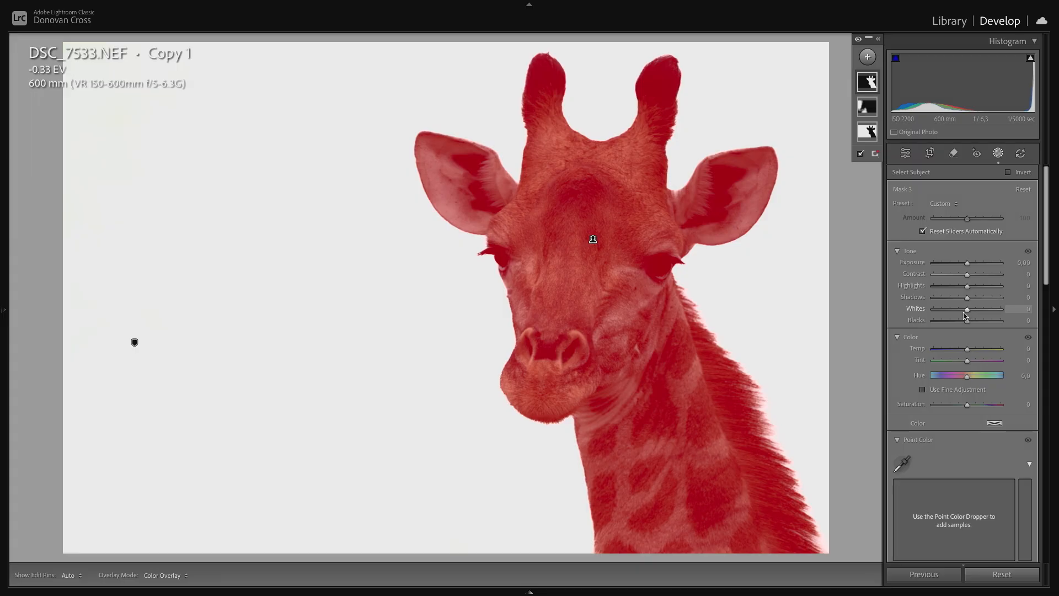
pyautogui.click(968, 311)
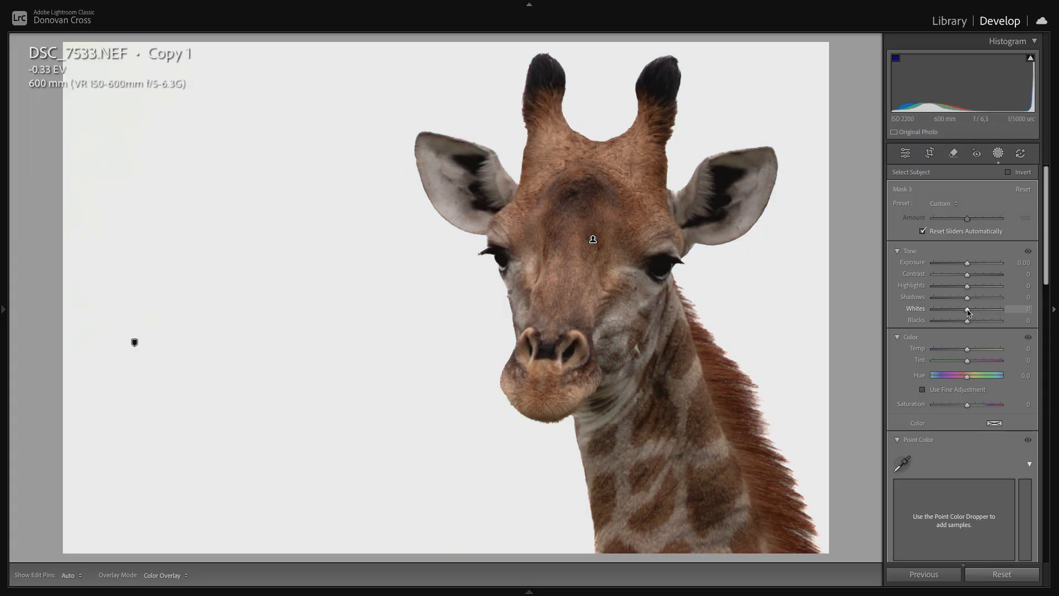
pyautogui.moveTo(968, 312)
pyautogui.mouseDown()
pyautogui.moveTo(979, 312)
pyautogui.moveTo(963, 324)
pyautogui.mouseUp()
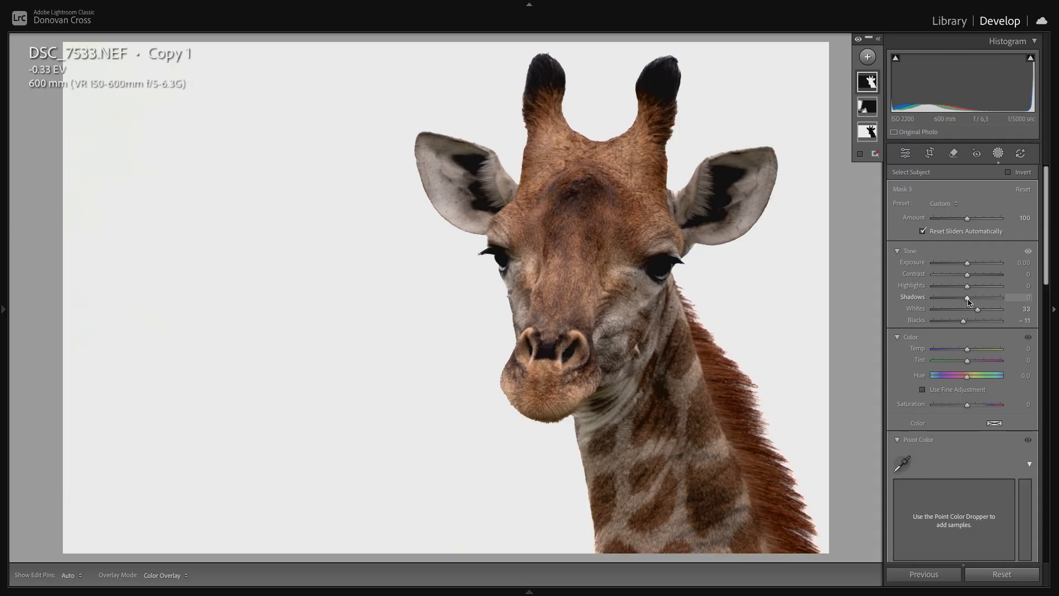
pyautogui.moveTo(967, 299); pyautogui.dragTo(978, 301)
# - Set Texture to 12 and Clarity to 3 on the giraffe's subject mask
pyautogui.scroll(-5, 978, 371)
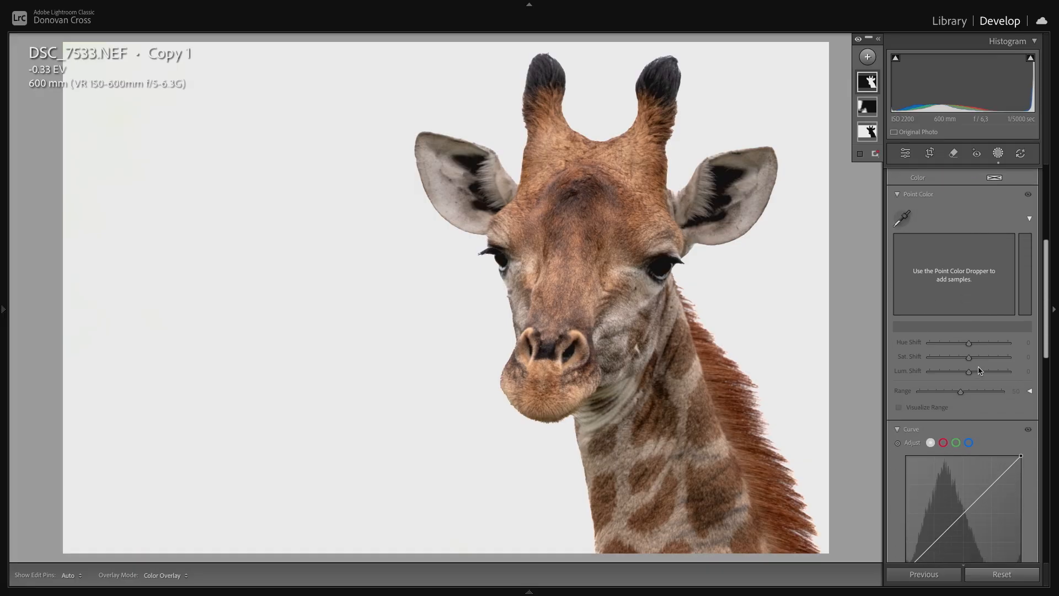
pyautogui.scroll(-5, 979, 371)
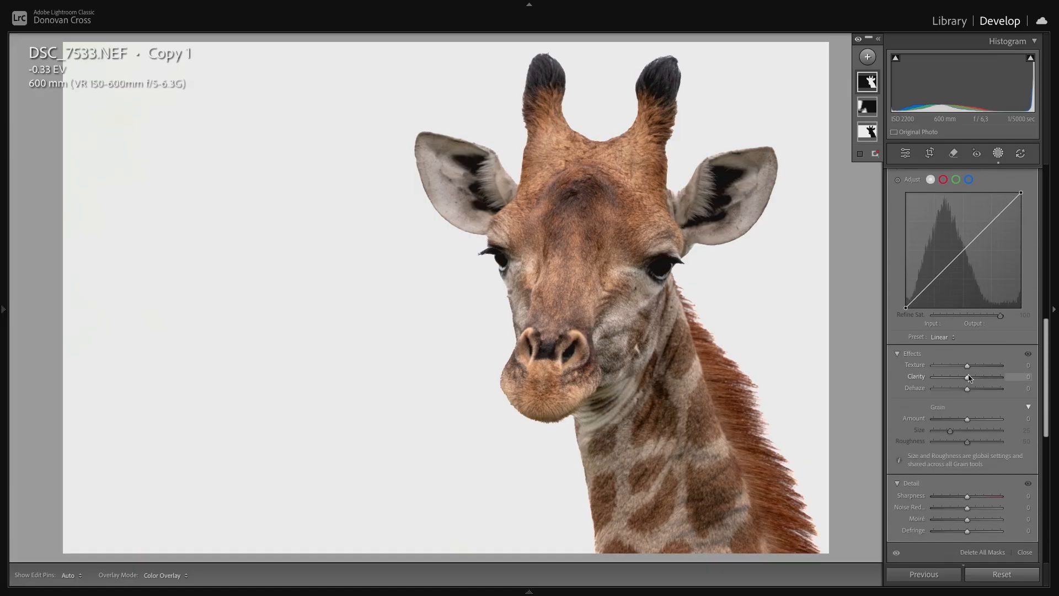
pyautogui.moveTo(968, 370); pyautogui.dragTo(1035, 371)
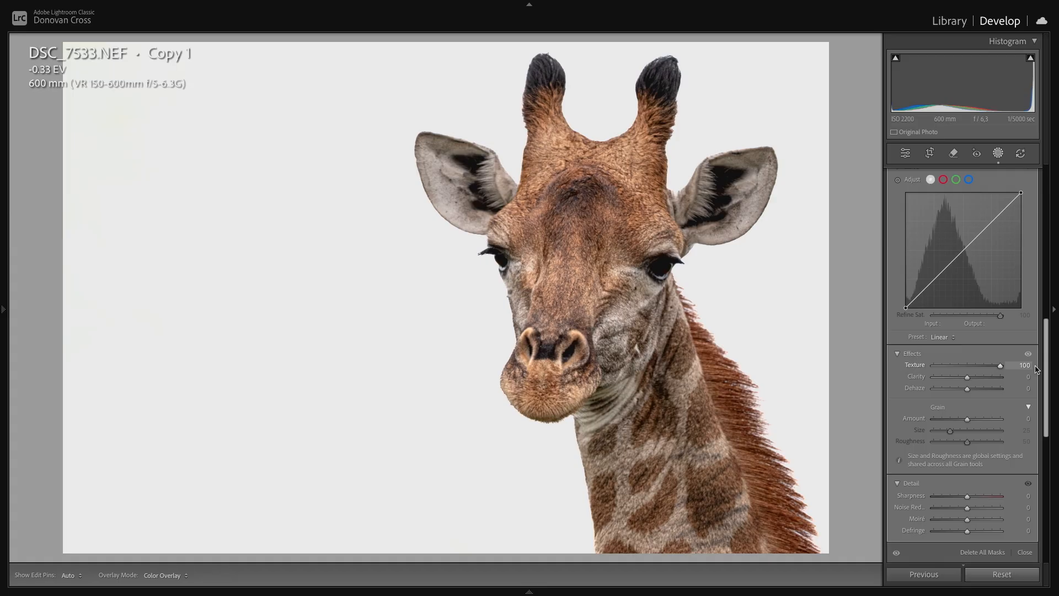
pyautogui.moveTo(1000, 370); pyautogui.dragTo(969, 379)
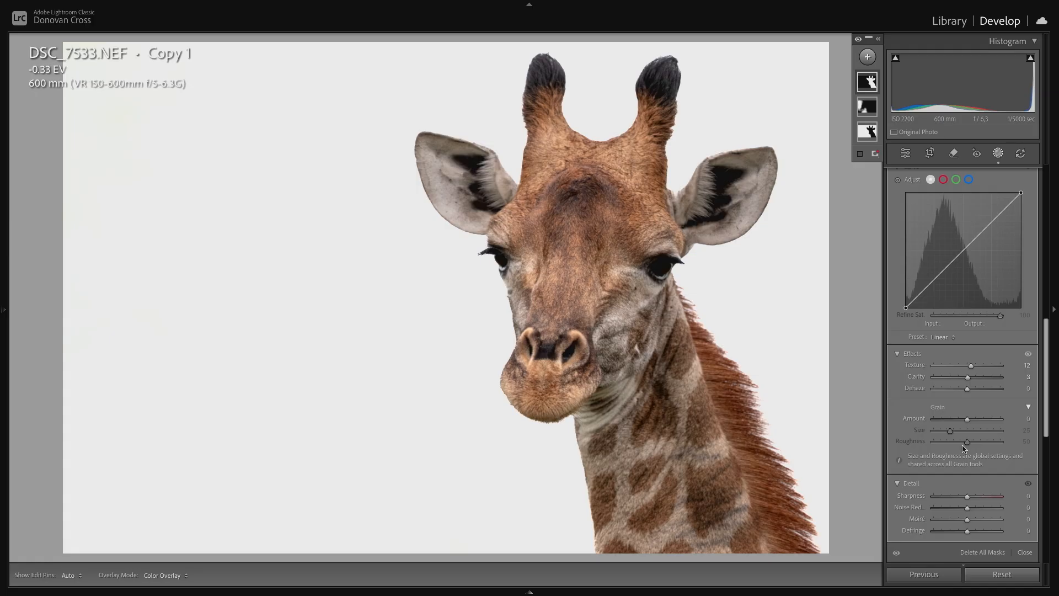
pyautogui.scroll(4, 964, 444)
pyautogui.scroll(5, 964, 444)
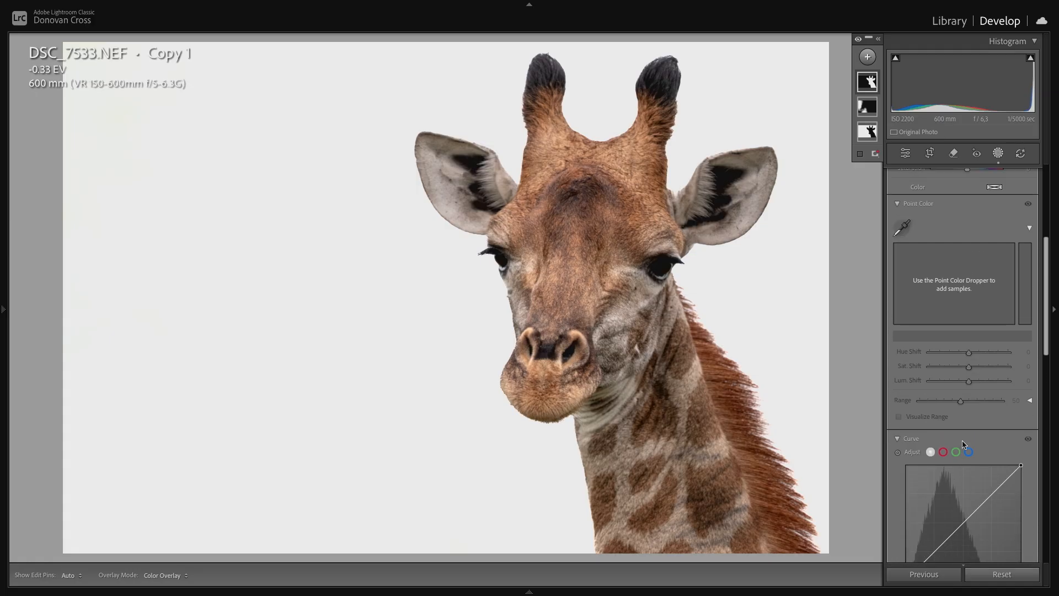
pyautogui.scroll(1, 963, 444)
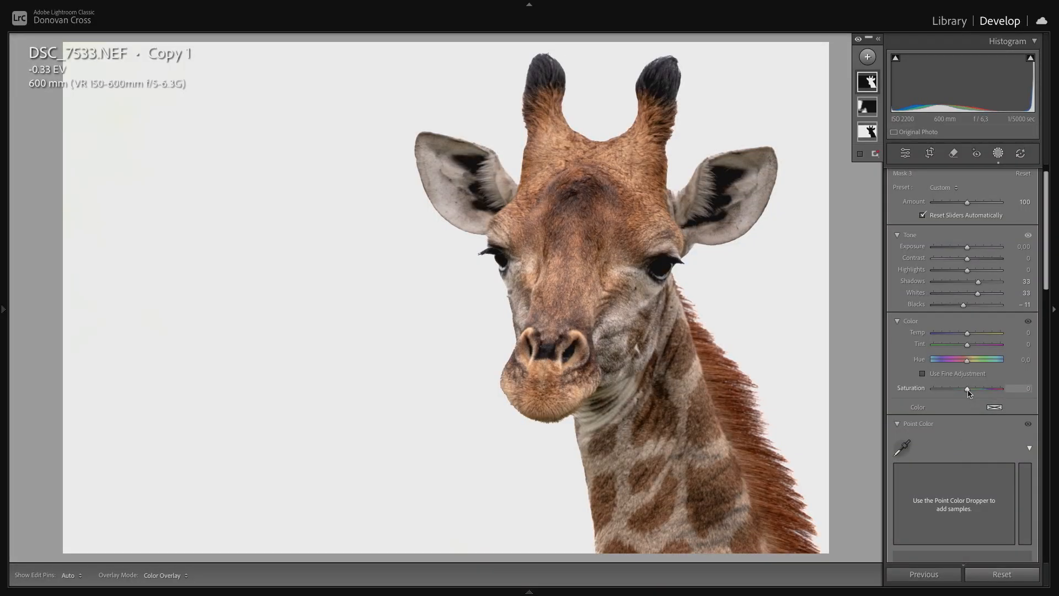
pyautogui.moveTo(967, 390); pyautogui.dragTo(967, 390)
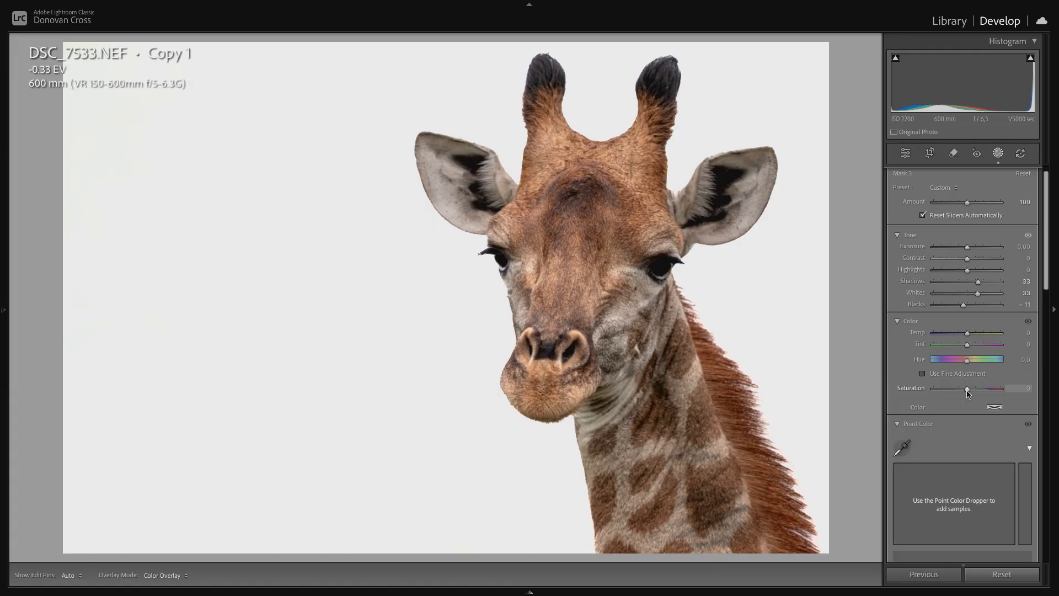
pyautogui.moveTo(967, 390)
pyautogui.mouseDown()
pyautogui.moveTo(872, 402)
pyautogui.moveTo(963, 395)
pyautogui.mouseUp()
pyautogui.doubleClick(964, 392)
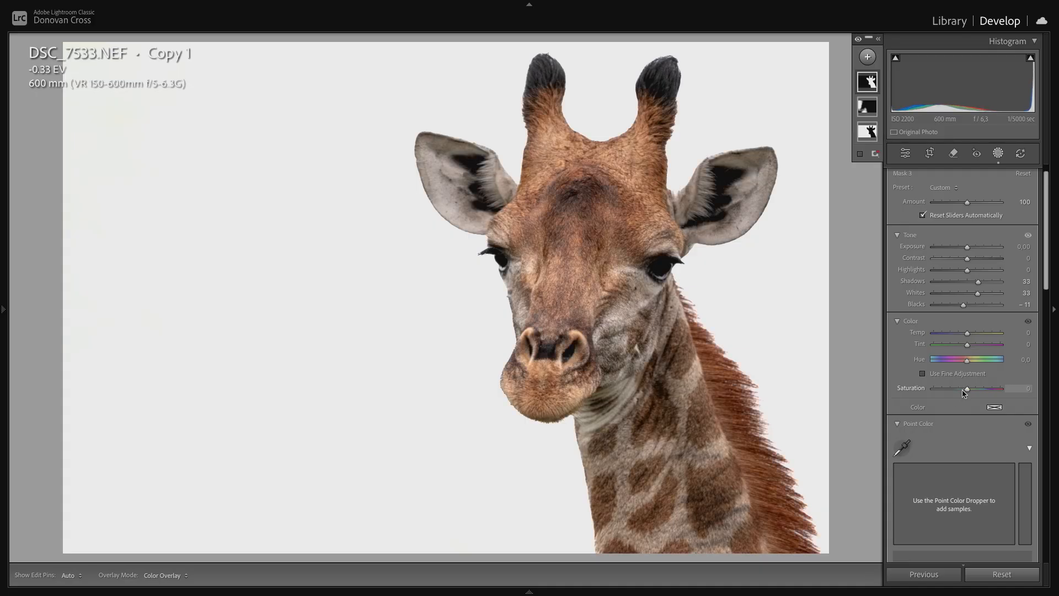
# - Leave masking and convert the whole photo to black and white
pyautogui.click(841, 292)
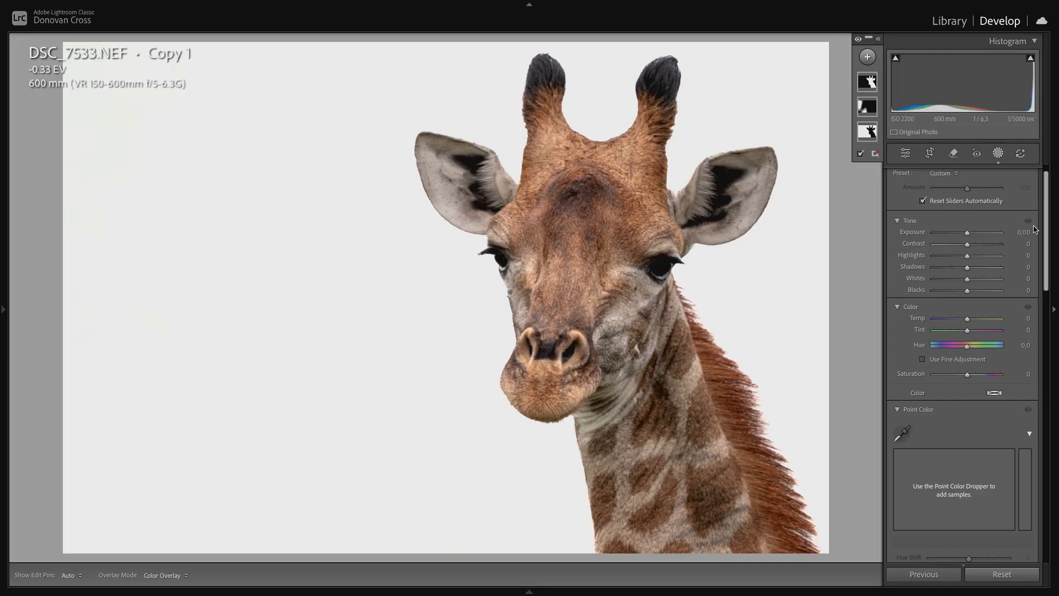
pyautogui.click(905, 154)
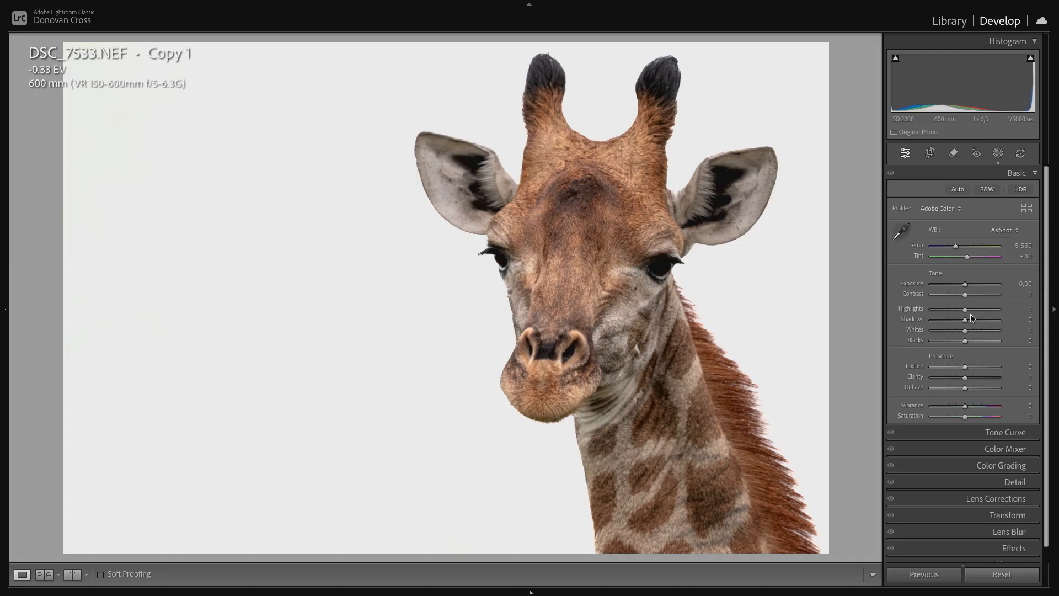
pyautogui.click(990, 191)
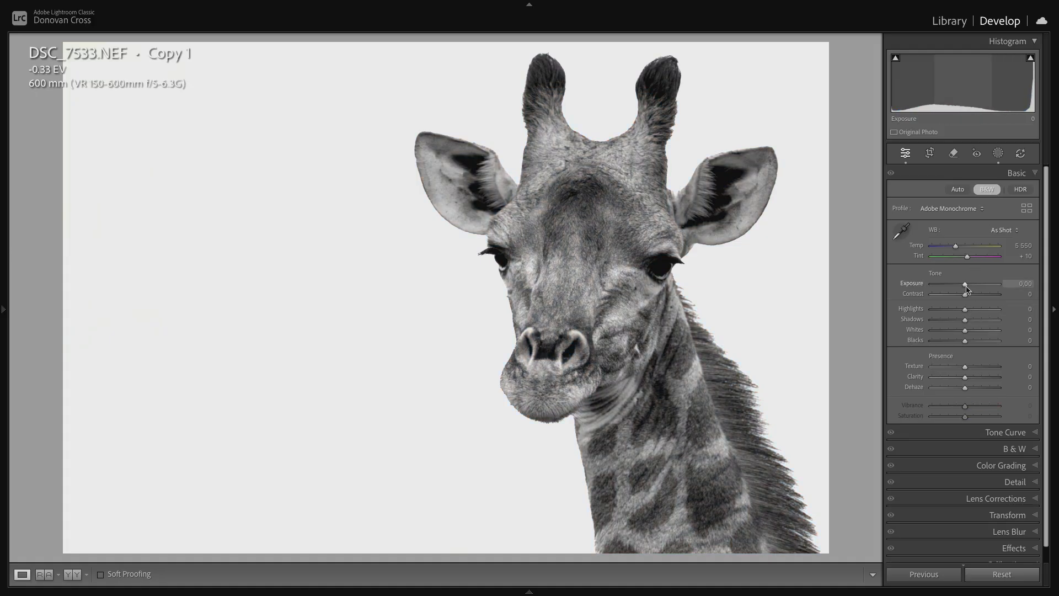
# - Set the photo's overall Exposure to +0.15, Whites to +27 and Blacks to -12
pyautogui.moveTo(966, 286); pyautogui.dragTo(968, 286)
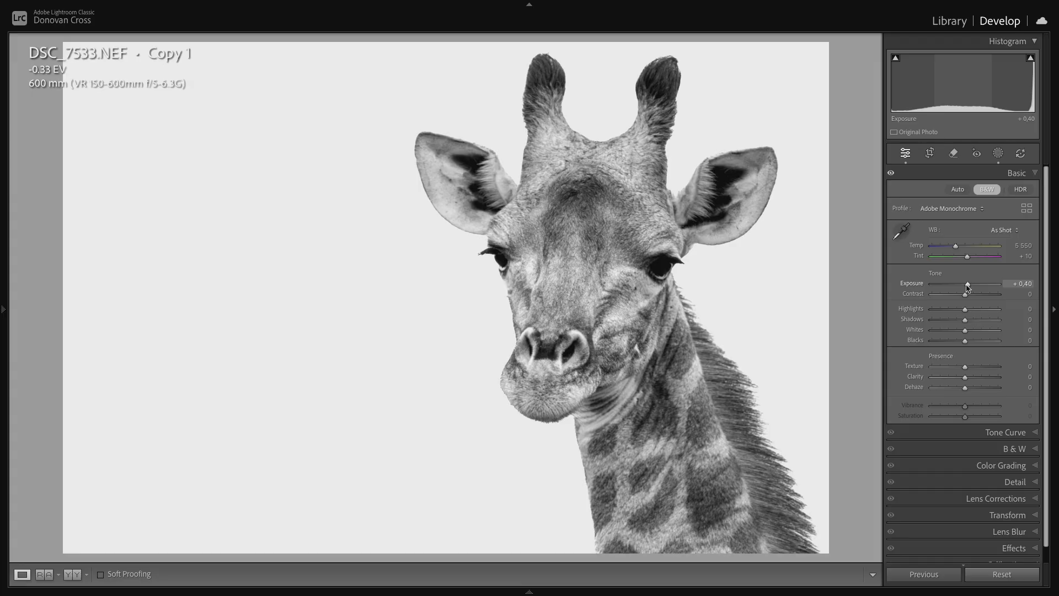
pyautogui.moveTo(968, 286); pyautogui.dragTo(966, 286)
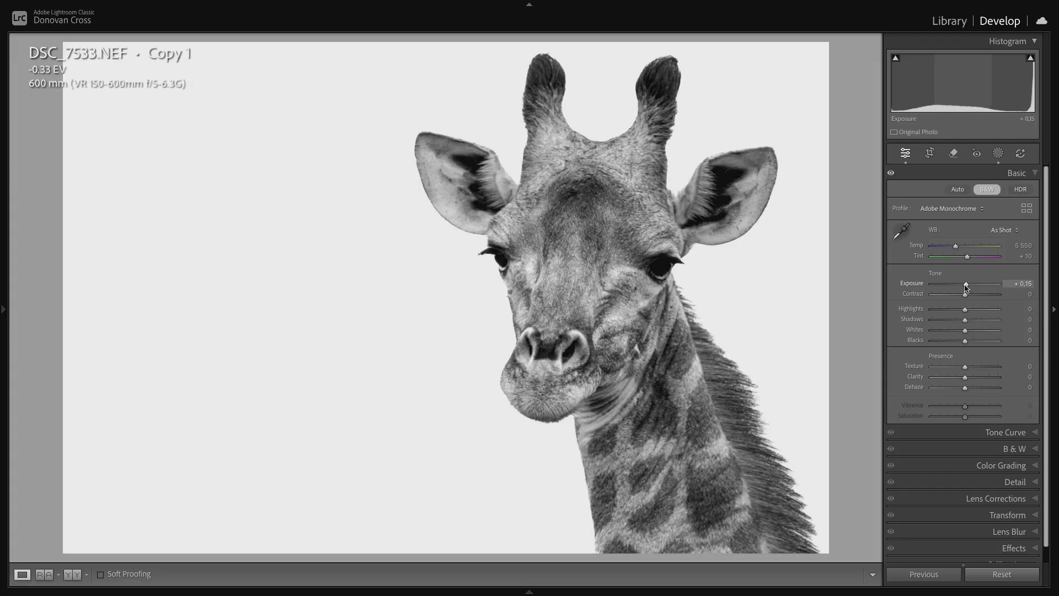
pyautogui.moveTo(965, 332)
pyautogui.mouseDown()
pyautogui.moveTo(975, 330)
pyautogui.moveTo(962, 343)
pyautogui.mouseUp()
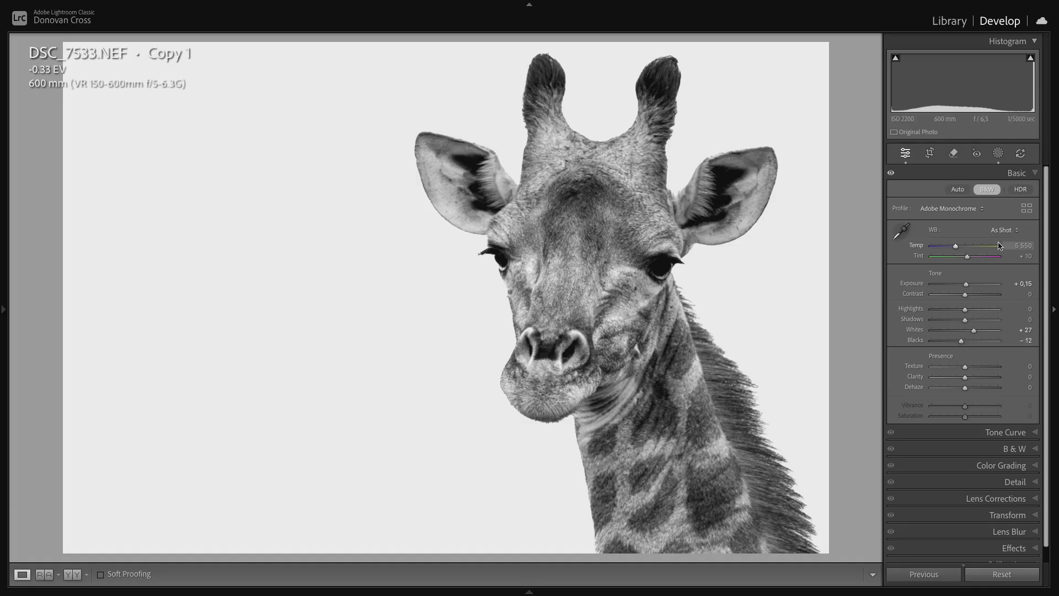
# - Set the Black & White Mix to Orange +9 and Yellow +30
pyautogui.click(1034, 172)
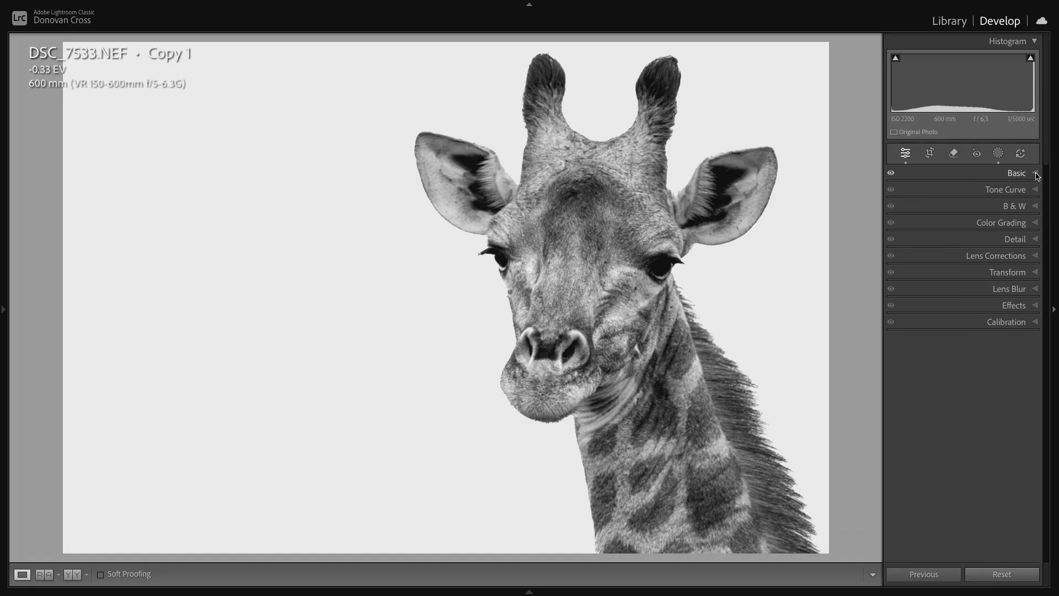
pyautogui.click(1035, 206)
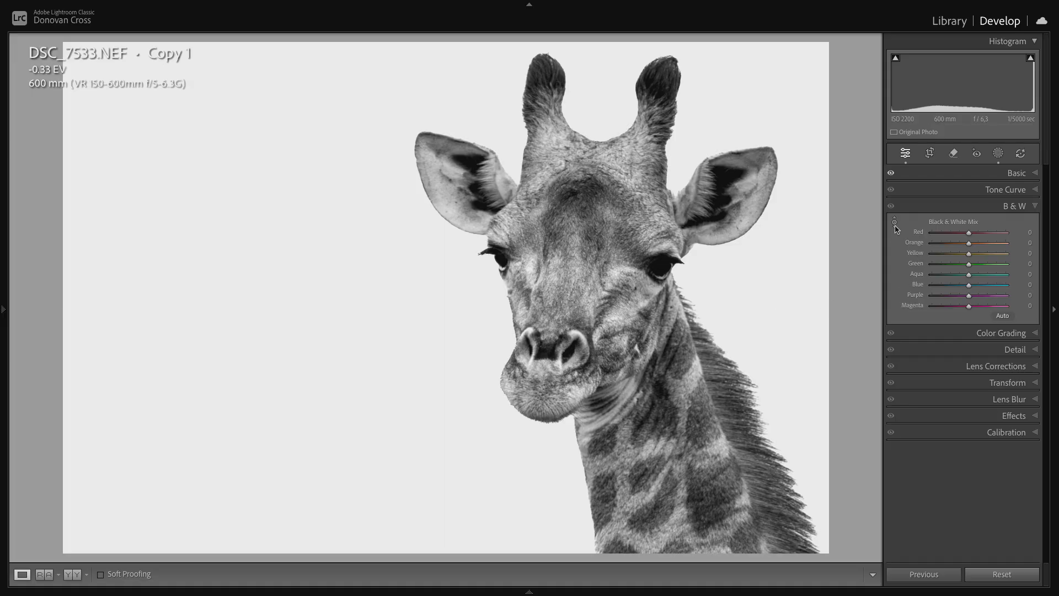
pyautogui.click(895, 226)
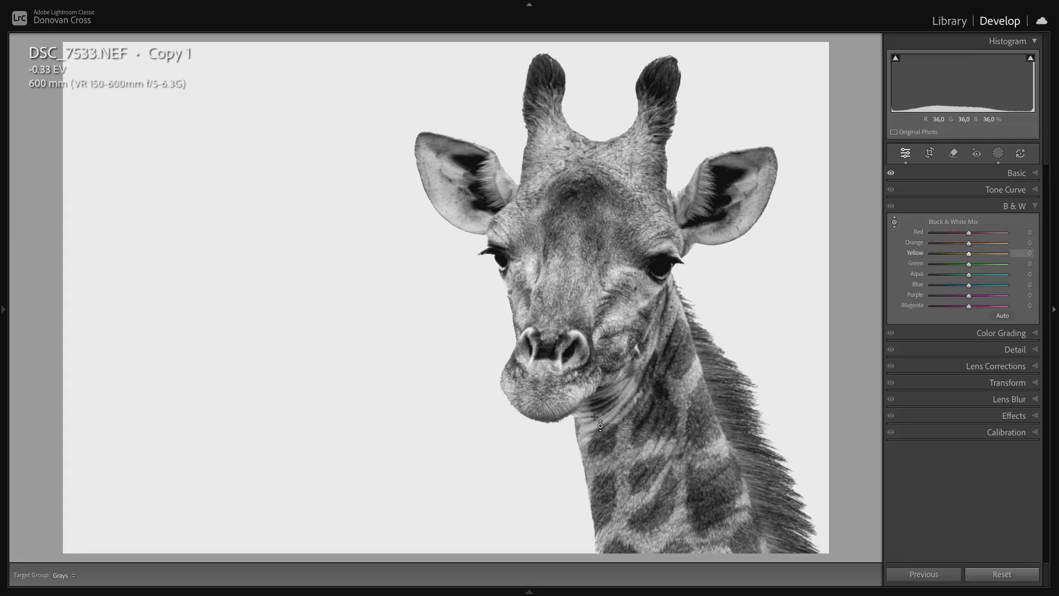
pyautogui.click(894, 224)
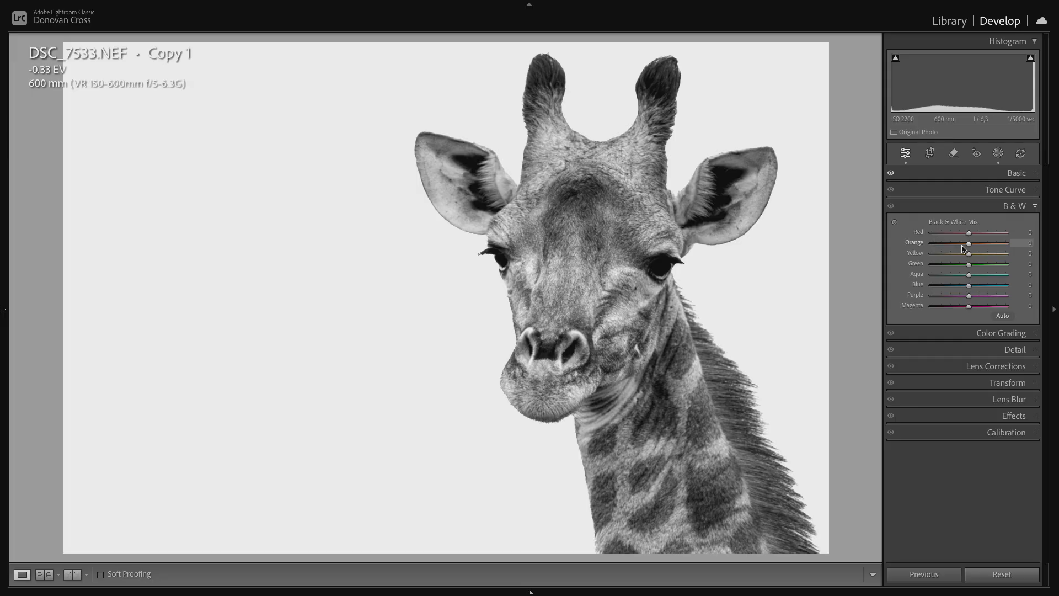
pyautogui.moveTo(971, 247); pyautogui.dragTo(976, 249)
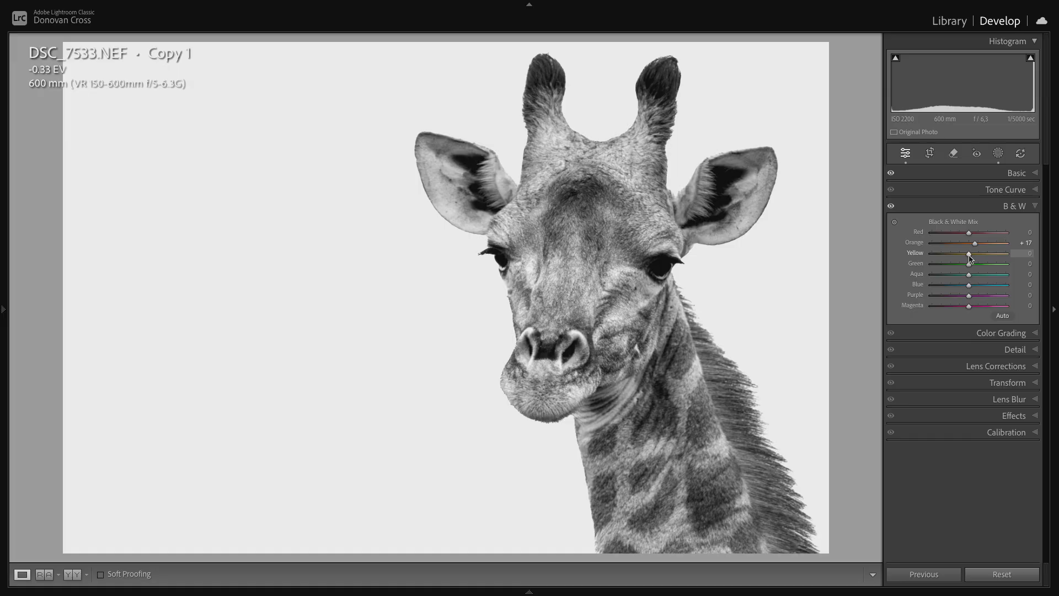
pyautogui.moveTo(969, 256)
pyautogui.mouseDown()
pyautogui.moveTo(982, 255)
pyautogui.moveTo(955, 255)
pyautogui.moveTo(1003, 256)
pyautogui.moveTo(982, 263)
pyautogui.moveTo(973, 249)
pyautogui.mouseUp()
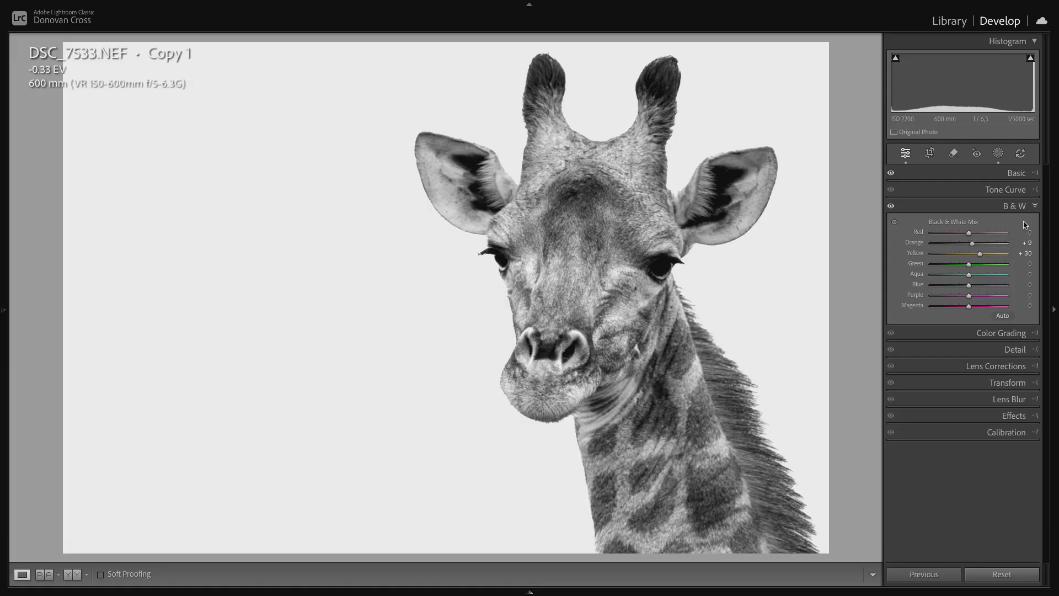
pyautogui.click(1036, 207)
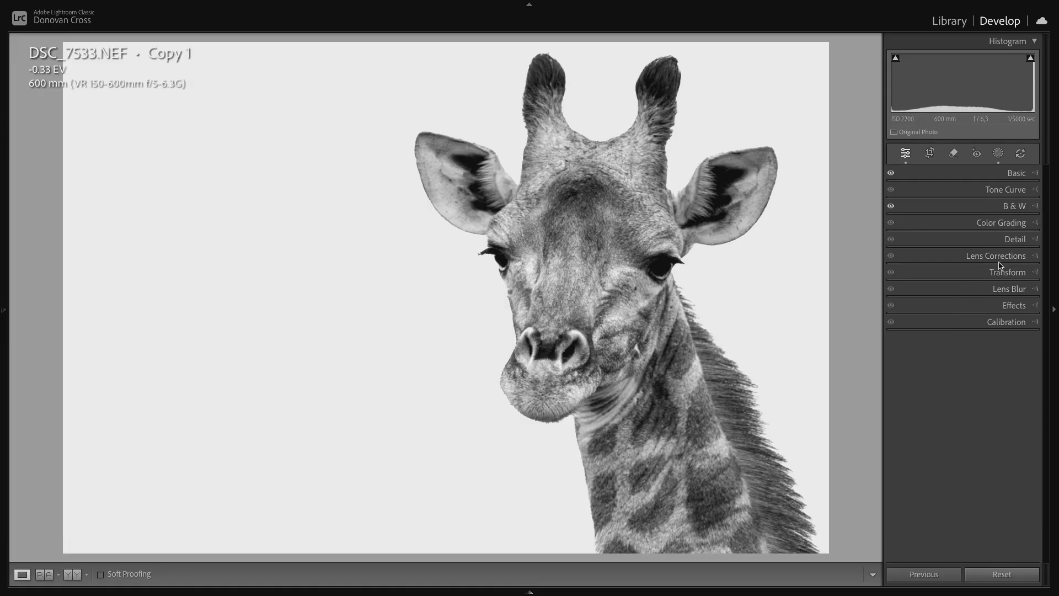
# - Set the photo's overall Shadows to -5
pyautogui.click(1038, 177)
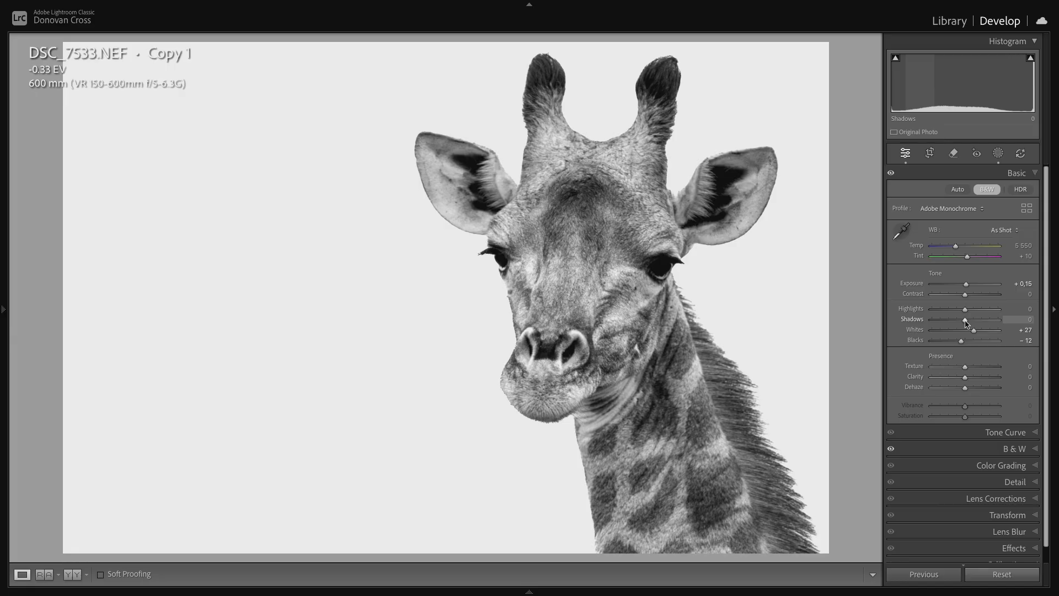
pyautogui.moveTo(965, 323); pyautogui.dragTo(964, 323)
pyautogui.click(1037, 175)
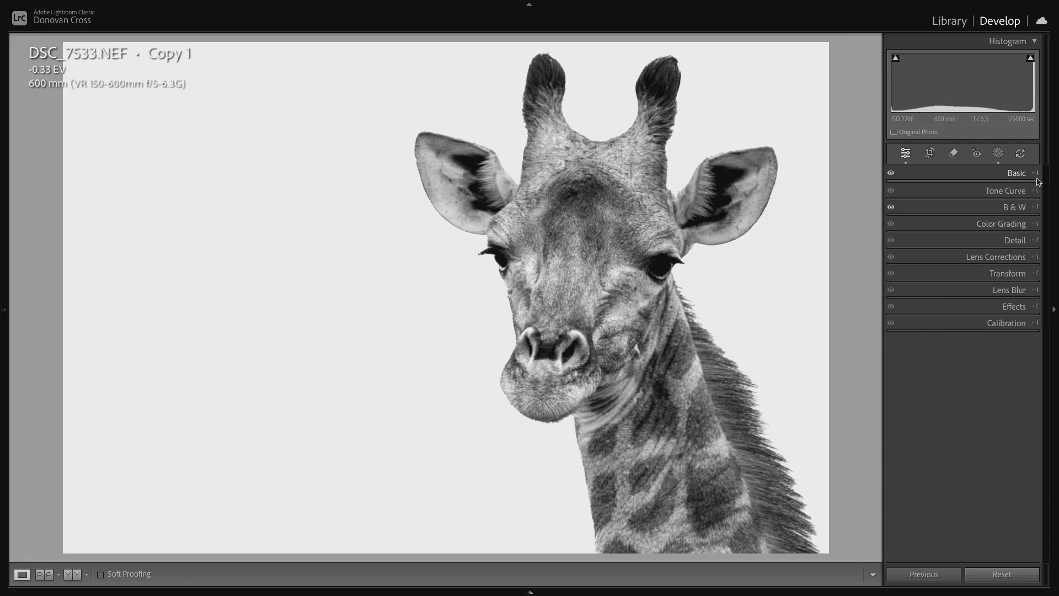
# - Sharpen the photo with Masking at 86 to limit it to the giraffe's edges, and Amount at 65
pyautogui.click(1037, 240)
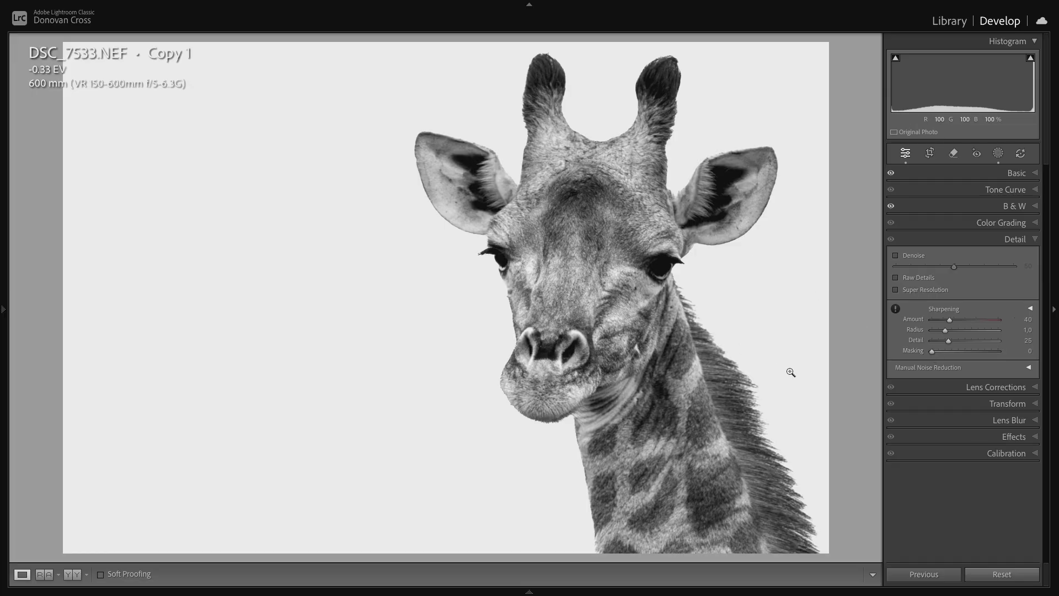
pyautogui.keyDown('alt'); pyautogui.click(931, 354); pyautogui.keyUp('alt')
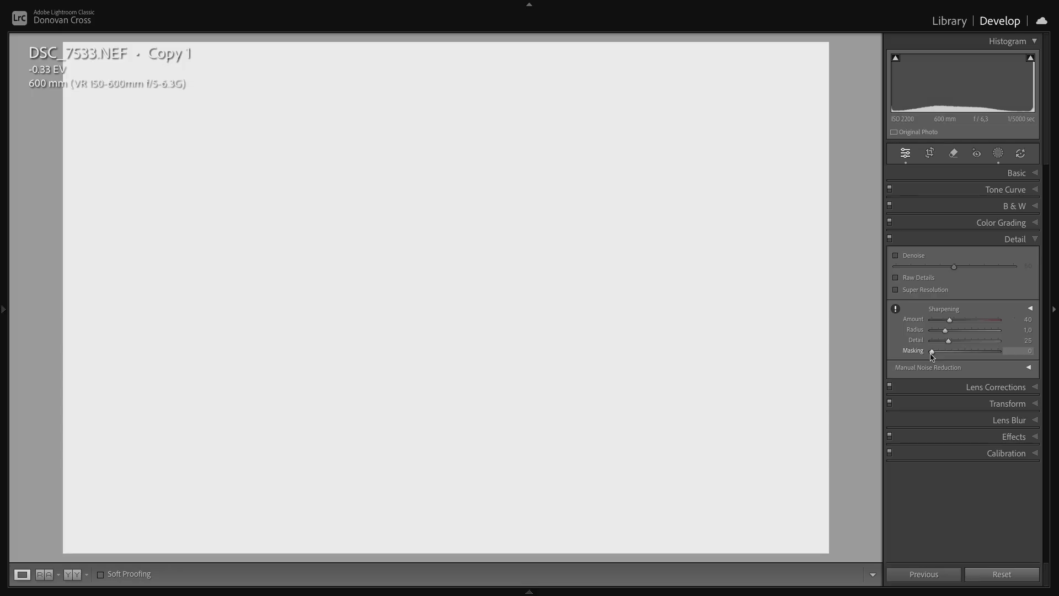
pyautogui.moveTo(931, 354); pyautogui.dragTo(988, 351)
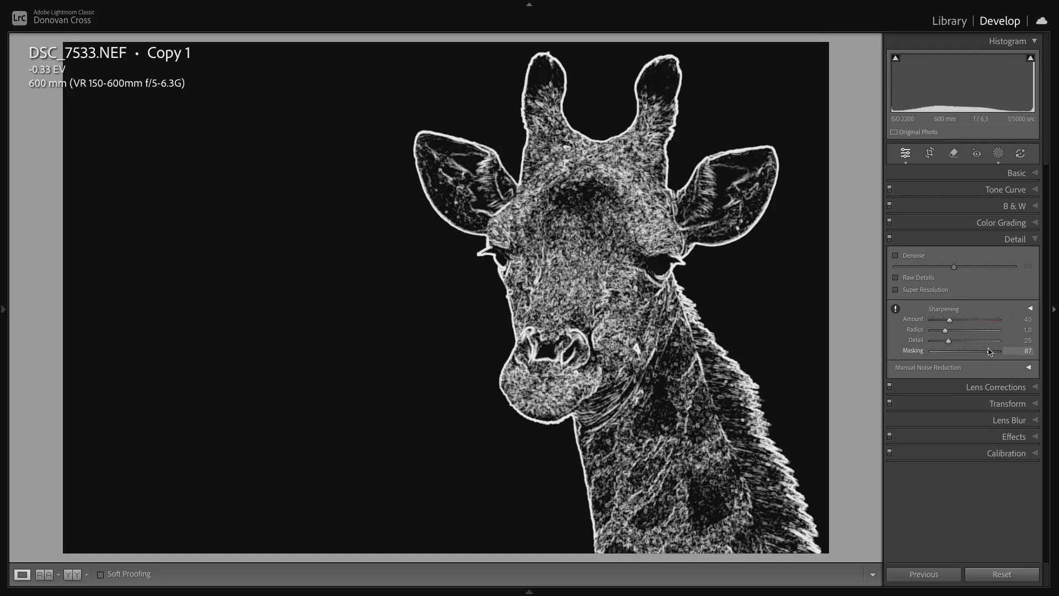
pyautogui.moveTo(988, 351); pyautogui.dragTo(989, 352)
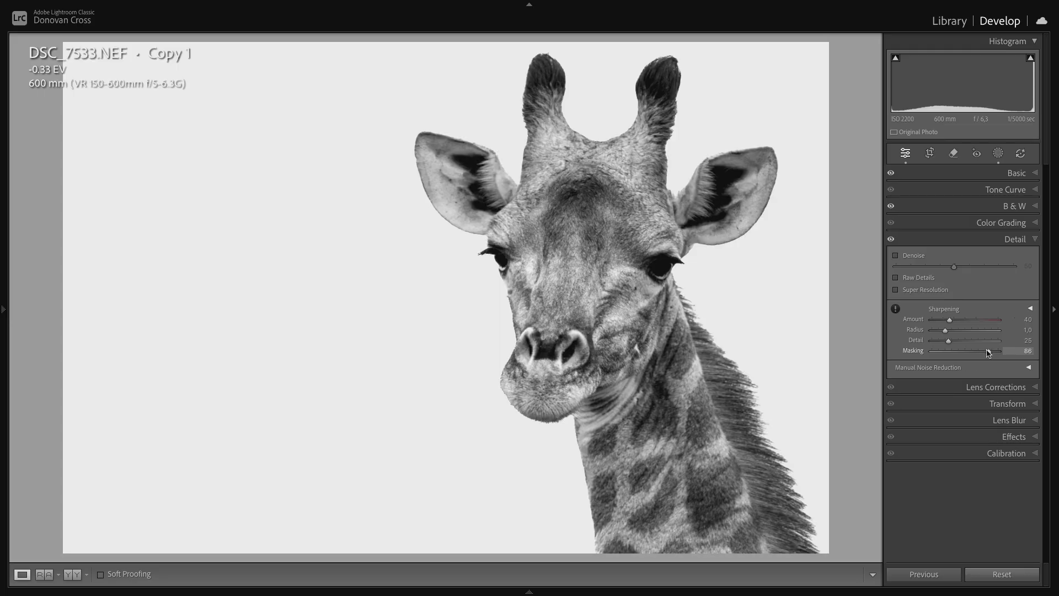
pyautogui.moveTo(949, 323); pyautogui.dragTo(961, 323)
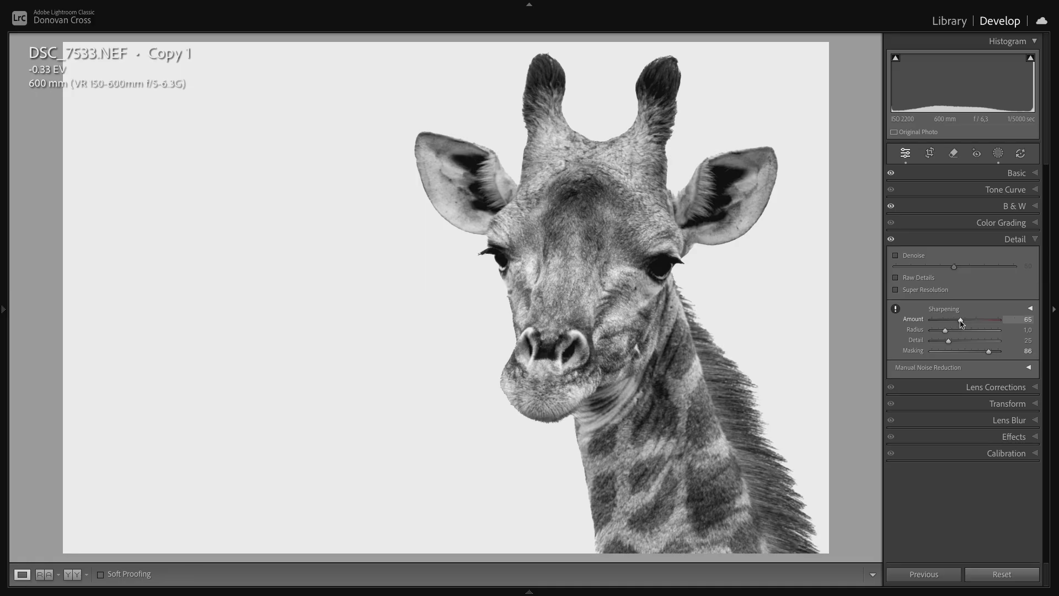
pyautogui.moveTo(961, 323); pyautogui.dragTo(962, 323)
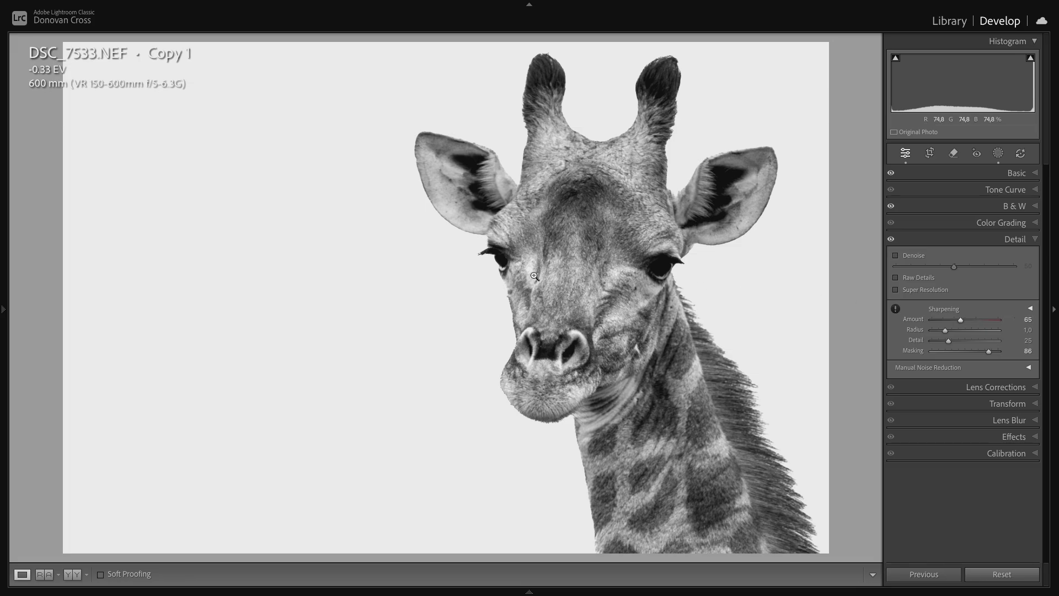
# - Compare the edited giraffe photo with its unedited version, both side by side and in the single view
pyautogui.press('y')
pyautogui.press('y')
pyautogui.press('\\')
pyautogui.press('\\')
# - Review the edit history by stepping back to the Add Subject state before Invert Subject 1, and return to the latest Sharpening state
pyautogui.moveTo(3, 311)
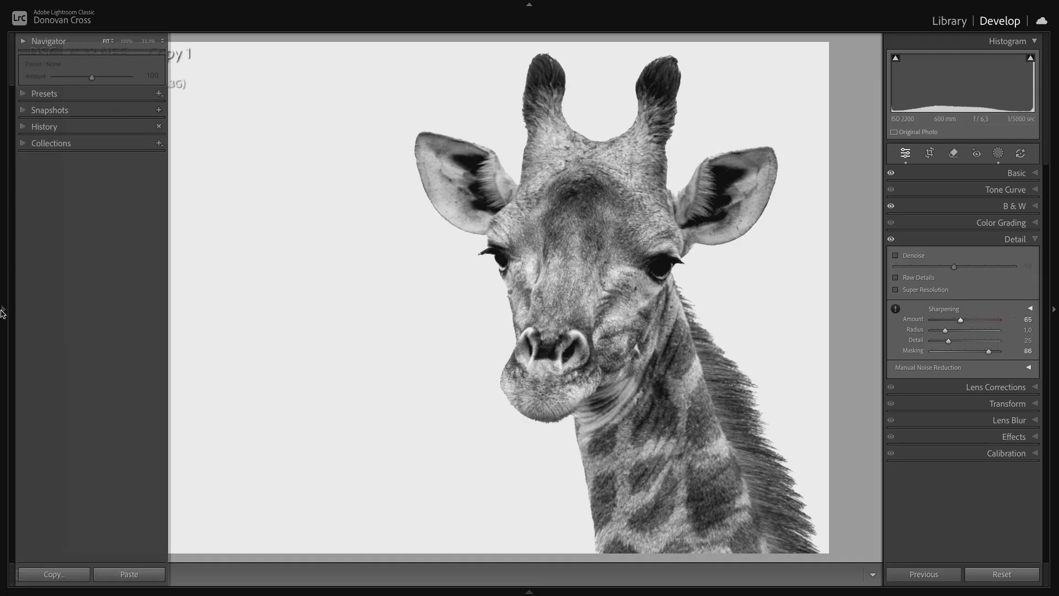
pyautogui.click(23, 127)
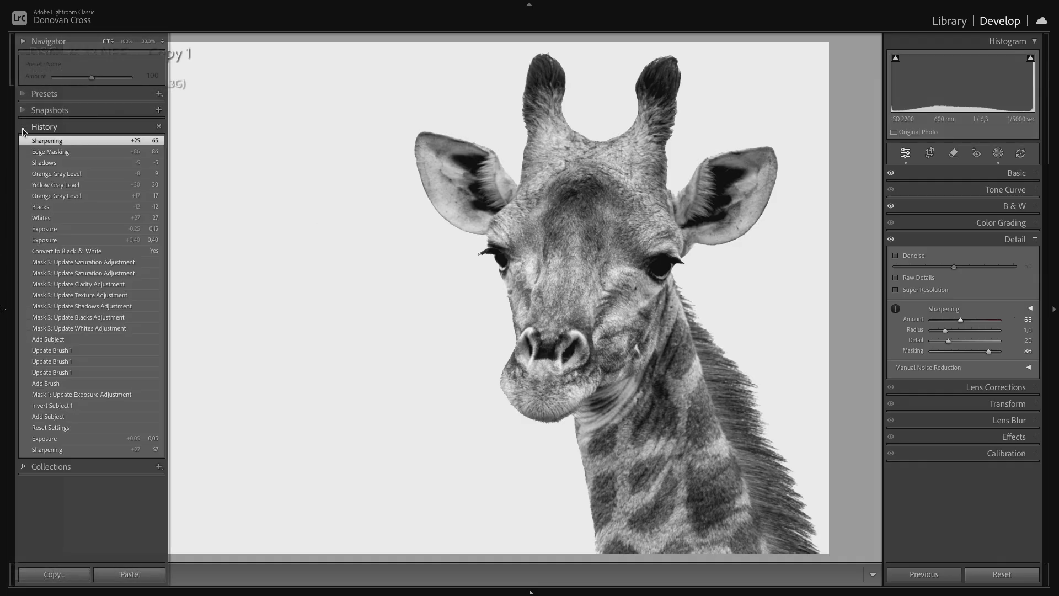
pyautogui.scroll(-5, 84, 474)
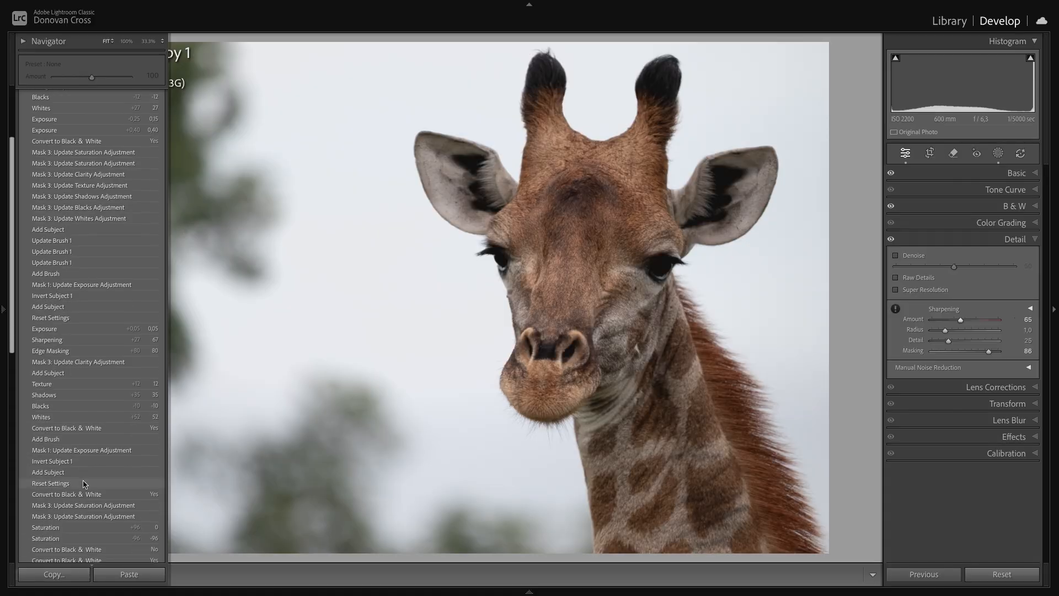
pyautogui.scroll(-8, 84, 484)
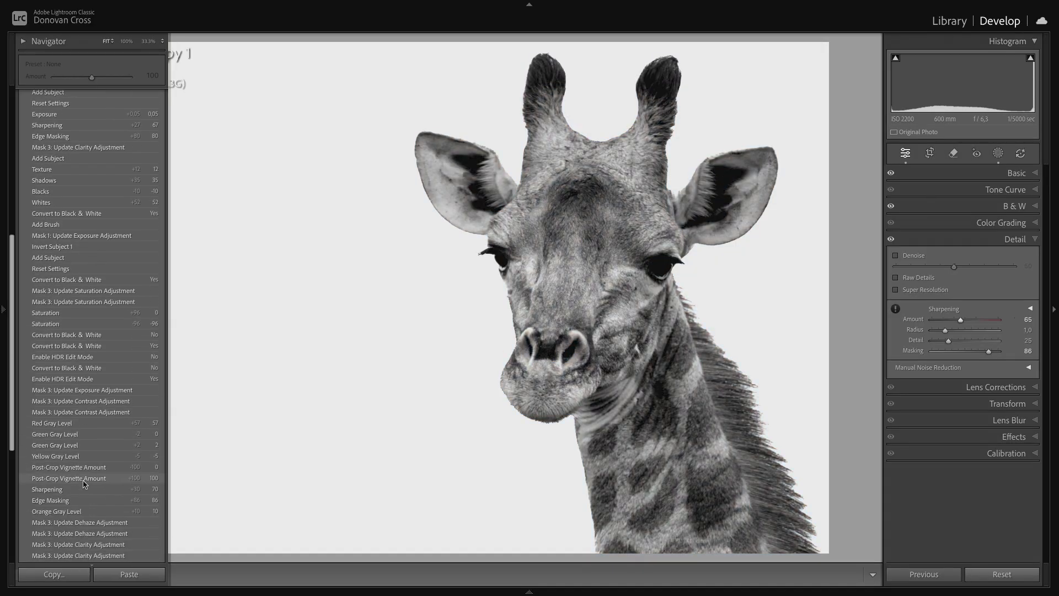
pyautogui.scroll(-3, 84, 483)
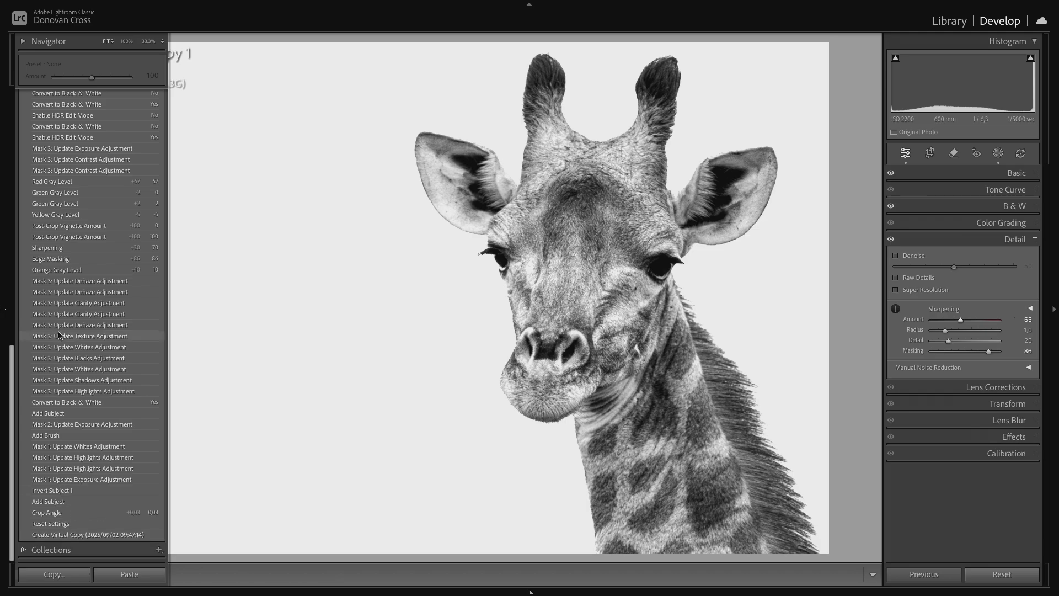
pyautogui.scroll(15, 61, 331)
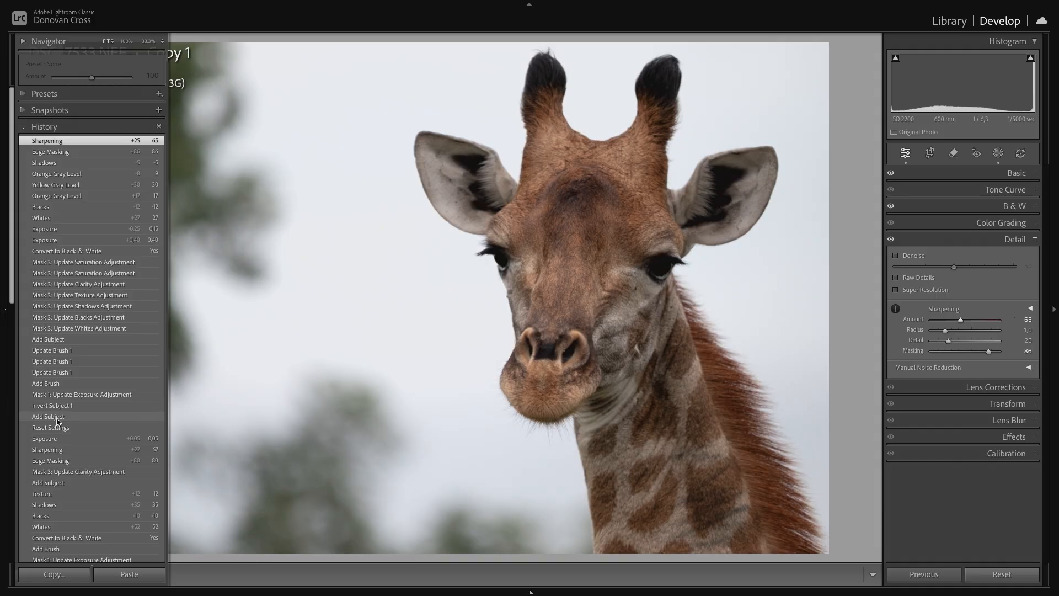
pyautogui.click(58, 421)
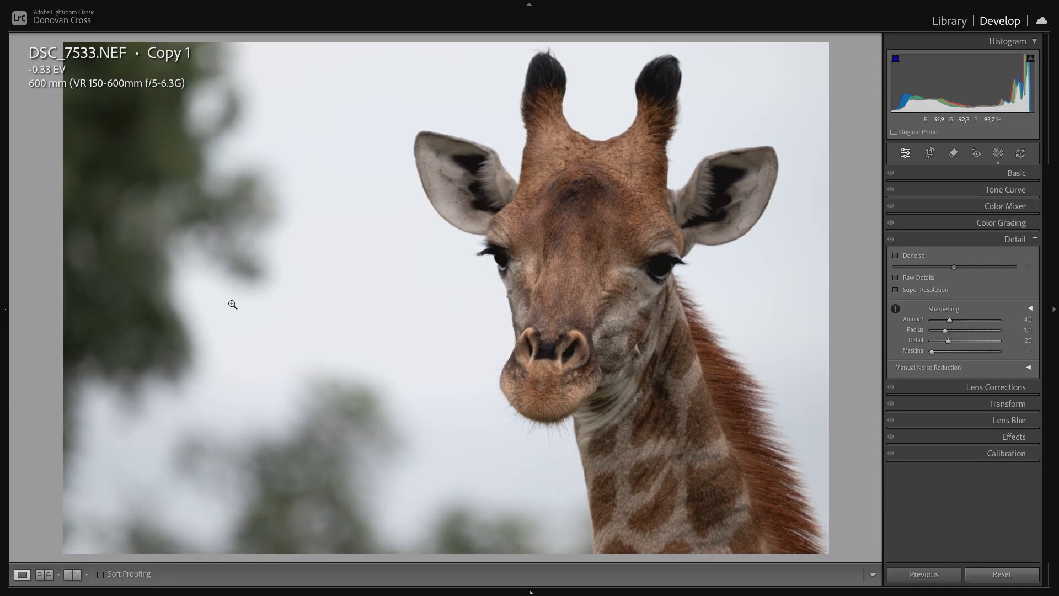
pyautogui.moveTo(3, 309)
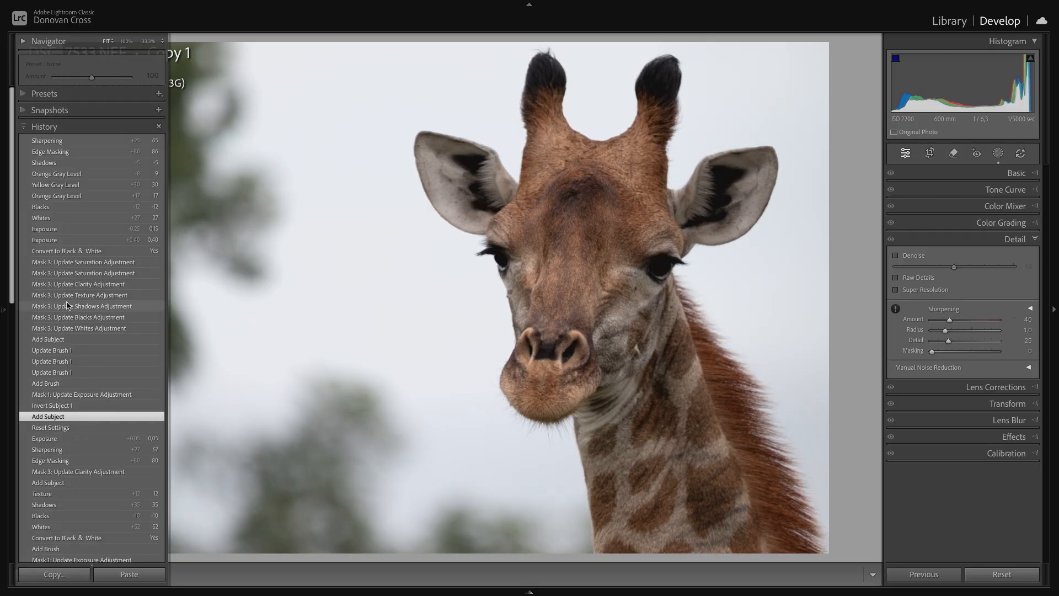
pyautogui.click(69, 142)
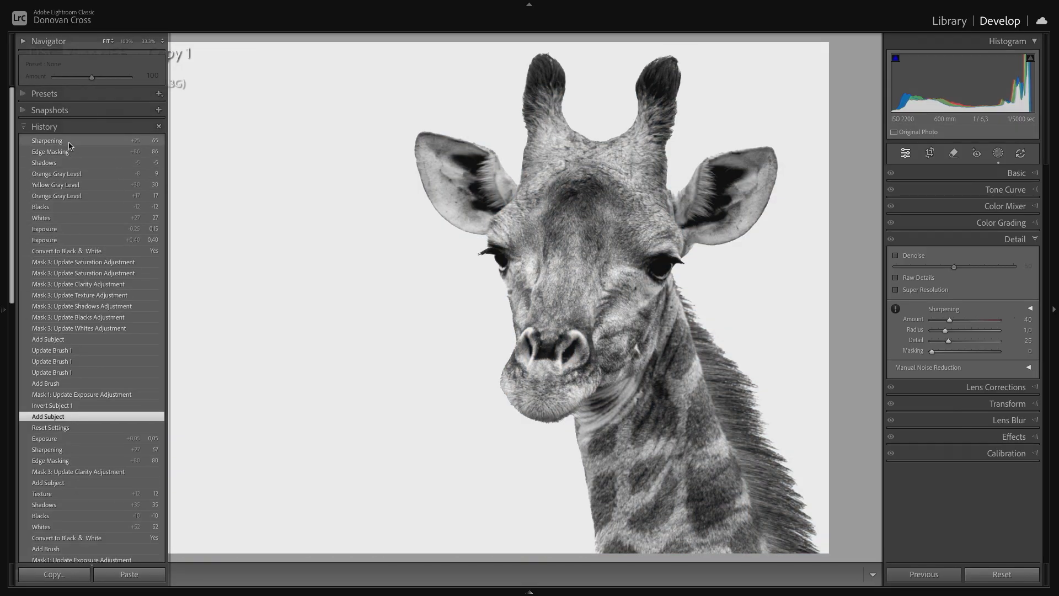
pyautogui.click(218, 279)
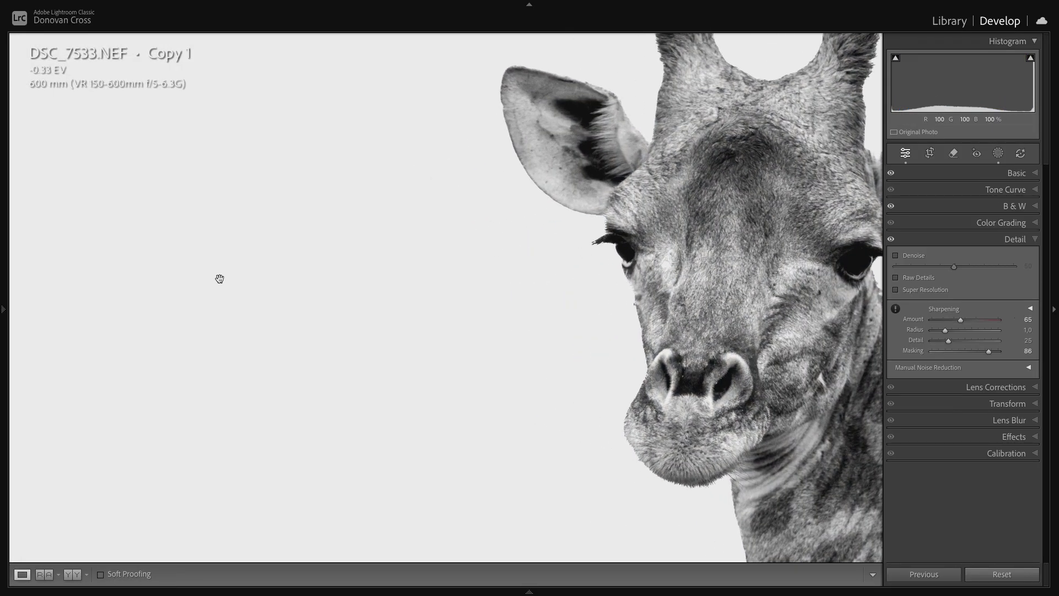